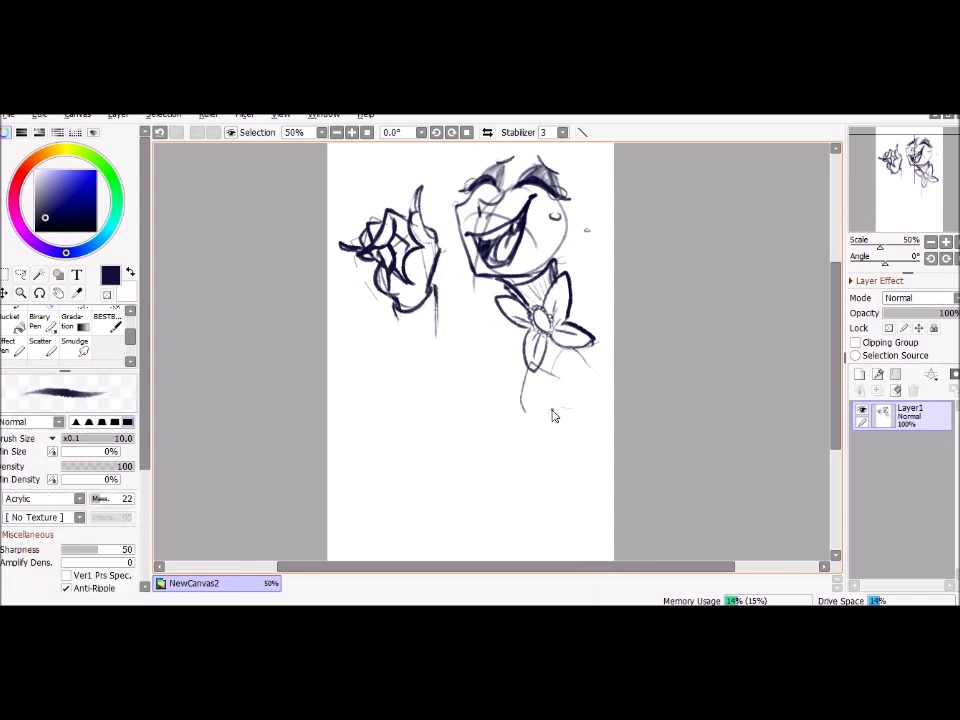
# Sketch a light curved guide stroke below the flower on the chest.
pyautogui.moveTo(549, 401); pyautogui.dragTo(585, 415)
pyautogui.click(281, 114)
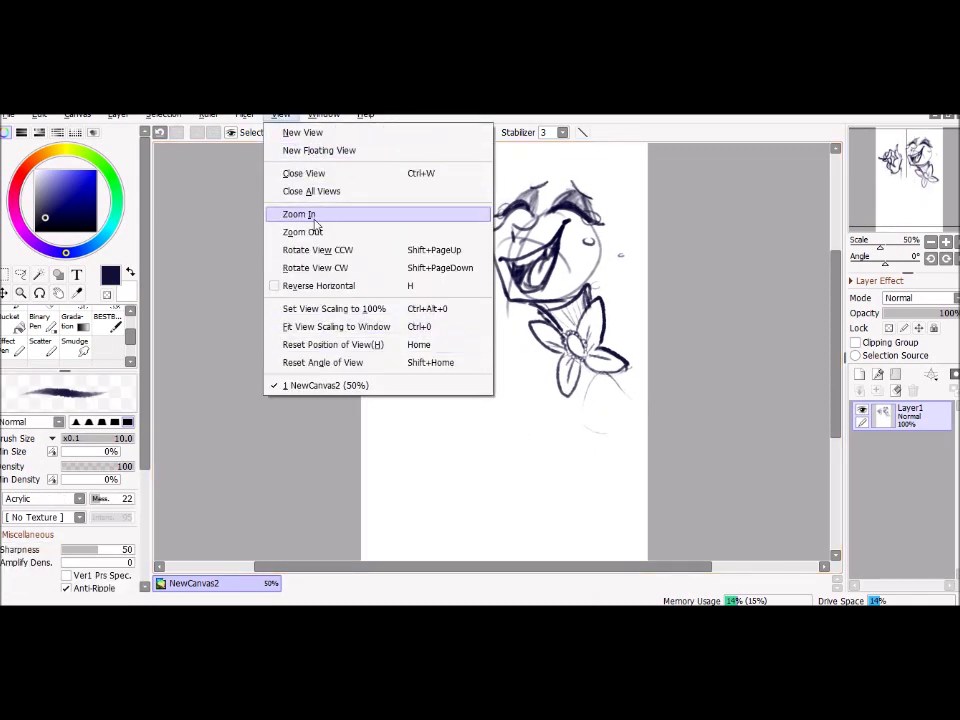
pyautogui.click(285, 114)
pyautogui.click(212, 116)
pyautogui.click(212, 116)
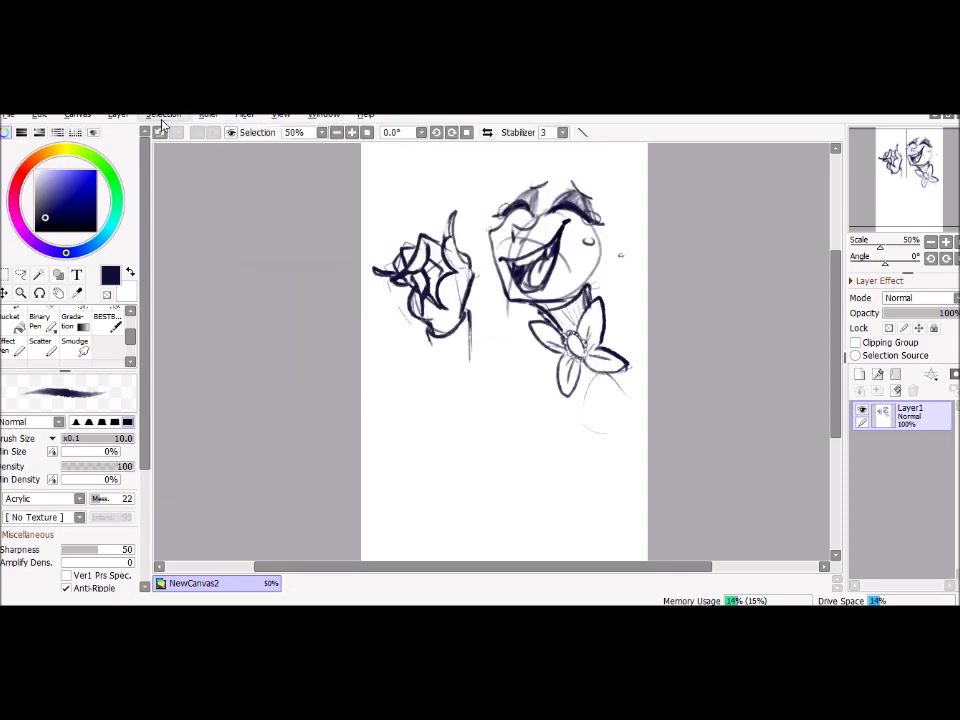
pyautogui.click(117, 114)
pyautogui.click(203, 447)
pyautogui.click(117, 114)
pyautogui.click(167, 444)
# Draw the torso outline curving down from the neck and add the shoulder line on the flower's other side.
pyautogui.moveTo(510, 222)
pyautogui.mouseDown()
pyautogui.moveTo(476, 240)
pyautogui.moveTo(492, 215)
pyautogui.moveTo(495, 363)
pyautogui.mouseUp()
pyautogui.moveTo(441, 330); pyautogui.dragTo(540, 505)
pyautogui.moveTo(557, 330); pyautogui.dragTo(598, 297)
# Draw the hand with bent fingers resting on the chest below the flower, covering stray strokes in white.
pyautogui.moveTo(545, 445); pyautogui.dragTo(578, 463)
pyautogui.moveTo(578, 400); pyautogui.dragTo(595, 435)
pyautogui.moveTo(490, 432); pyautogui.dragTo(560, 428)
pyautogui.moveTo(485, 410); pyautogui.dragTo(575, 395)
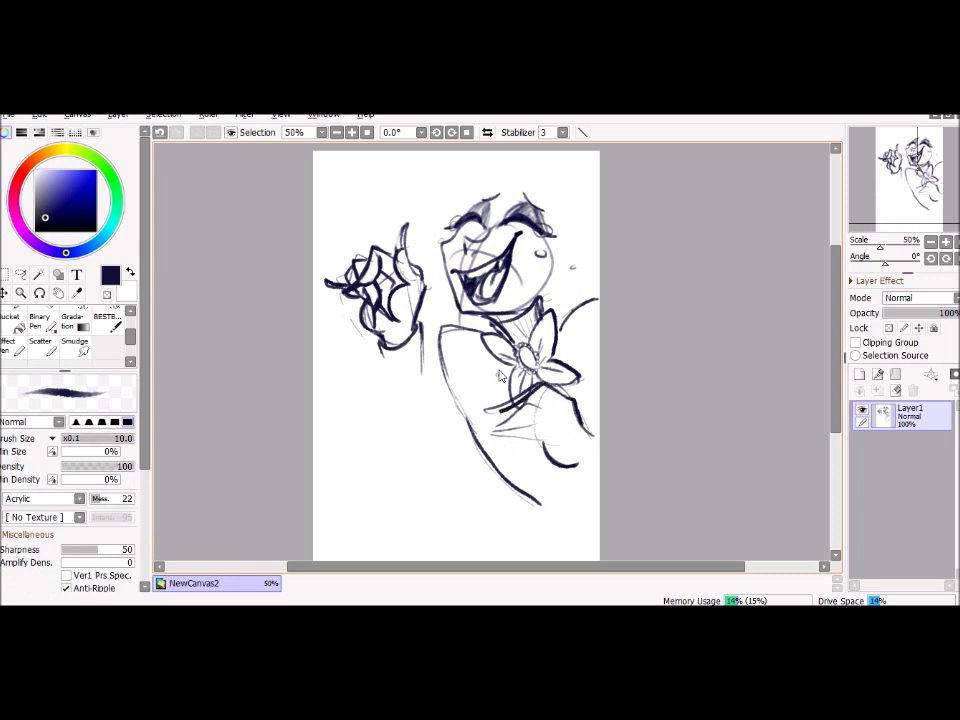
pyautogui.moveTo(490, 410)
pyautogui.mouseDown()
pyautogui.moveTo(565, 392)
pyautogui.moveTo(553, 429)
pyautogui.moveTo(495, 445)
pyautogui.moveTo(523, 454)
pyautogui.mouseUp()
pyautogui.press('x')
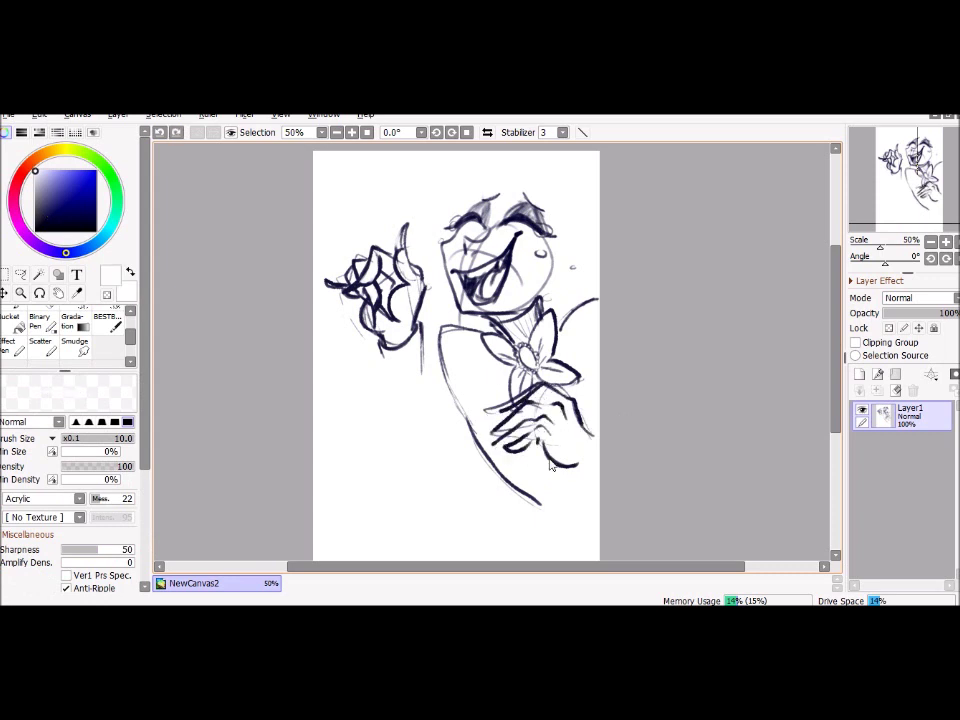
pyautogui.press('x')
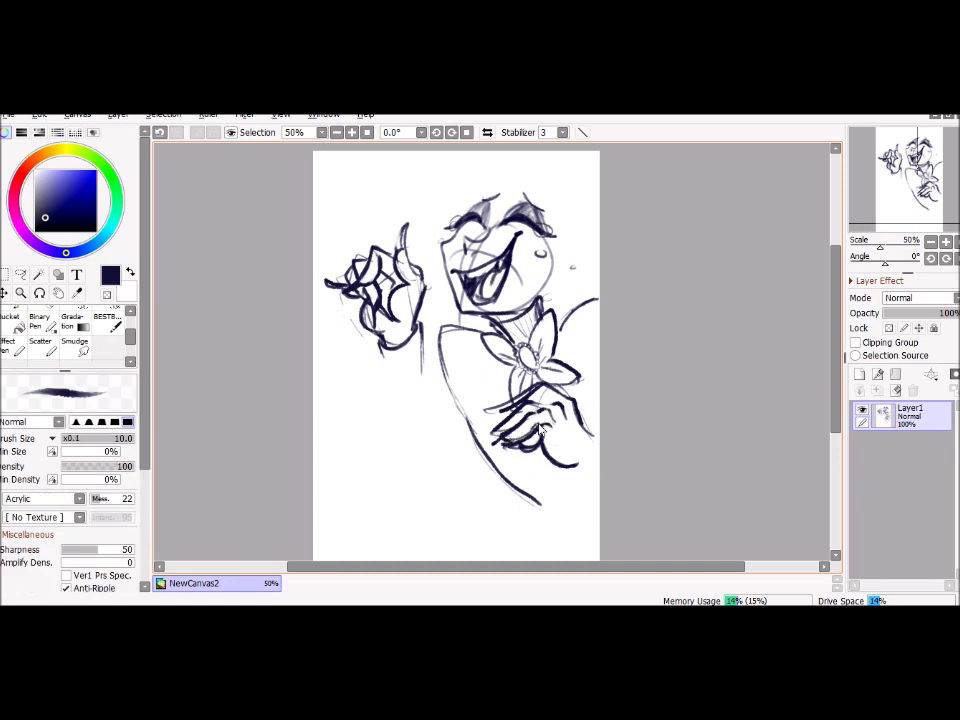
# Clean up the chest hand's fingers, redraw its lower edge and add the cuff at its wrist.
pyautogui.press('e')
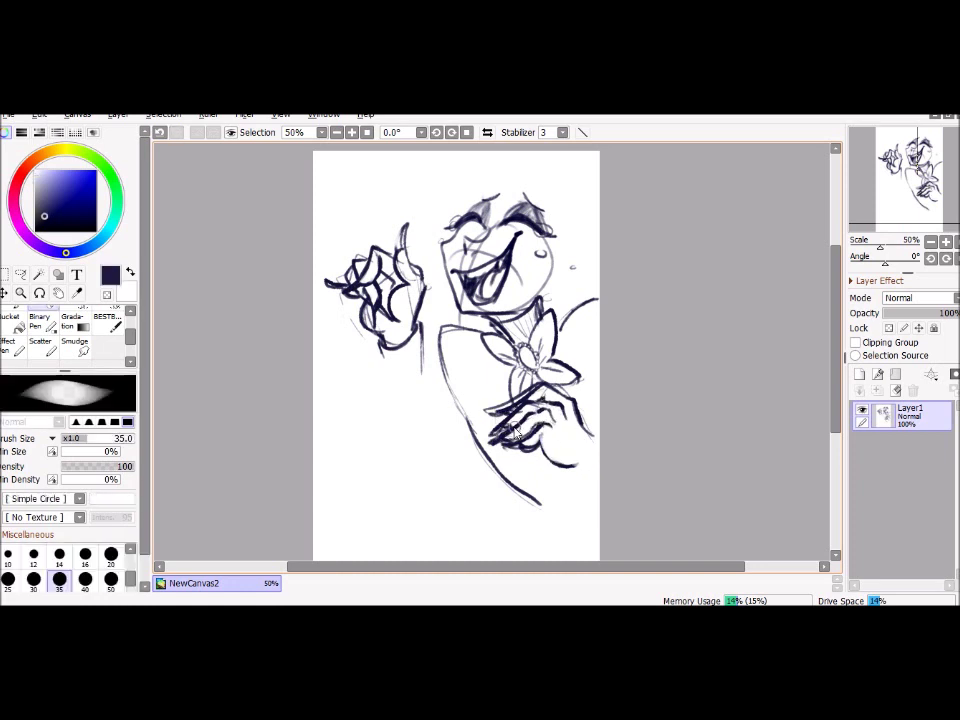
pyautogui.press('n')
pyautogui.moveTo(546, 445); pyautogui.dragTo(568, 484)
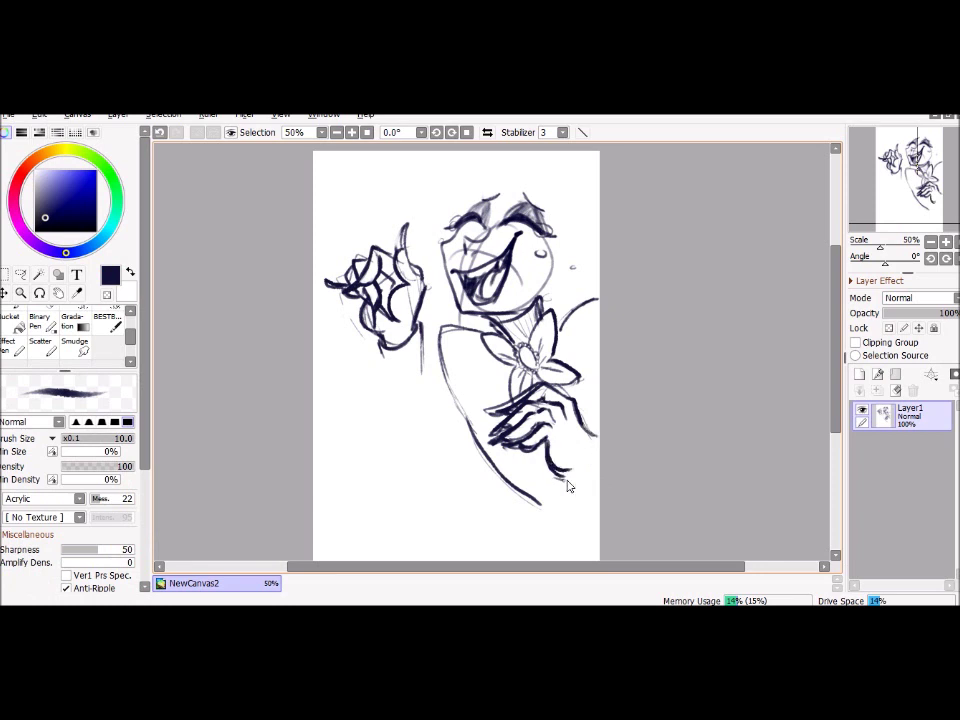
pyautogui.moveTo(597, 440); pyautogui.dragTo(599, 488)
pyautogui.press('e')
pyautogui.press('n')
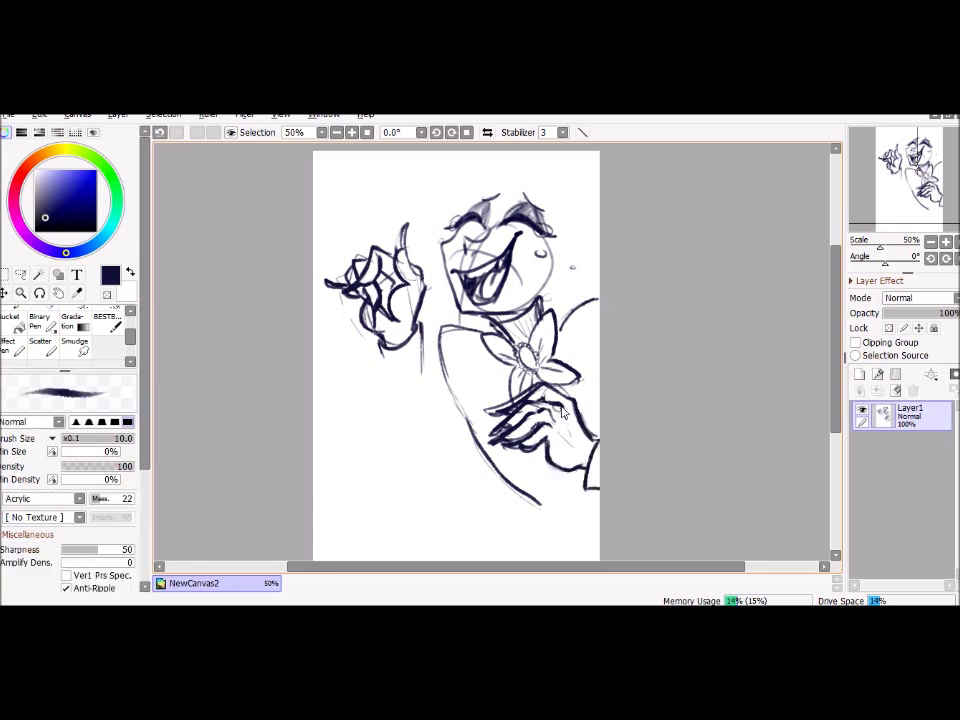
# Add small knuckle circles to the hands and draw the raised arm's forearm down to the bent elbow.
pyautogui.moveTo(368, 280); pyautogui.dragTo(401, 275)
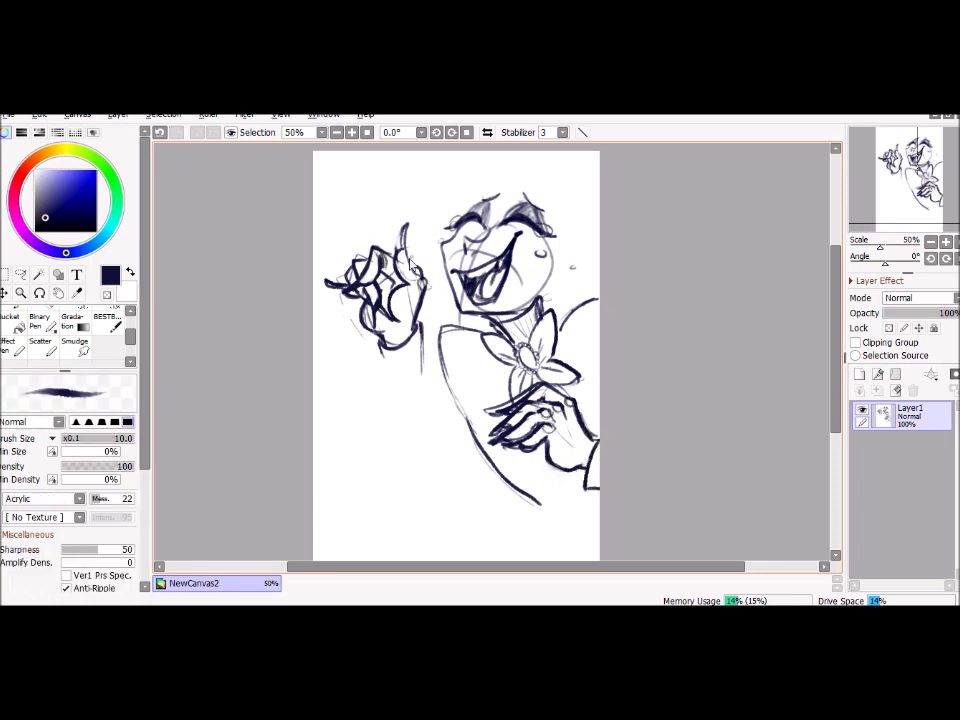
pyautogui.moveTo(383, 350)
pyautogui.mouseDown()
pyautogui.moveTo(418, 485)
pyautogui.moveTo(458, 486)
pyautogui.moveTo(446, 375)
pyautogui.mouseUp()
pyautogui.moveTo(476, 328)
pyautogui.mouseDown()
pyautogui.moveTo(574, 317)
pyautogui.moveTo(520, 440)
pyautogui.moveTo(560, 420)
pyautogui.moveTo(372, 512)
pyautogui.mouseUp()
# Draw the skirt flaring out from the waist and add stripe lines to the sleeves and bodice.
pyautogui.scroll(-2, 592, 378)
pyautogui.moveTo(540, 530)
pyautogui.mouseDown()
pyautogui.moveTo(566, 445)
pyautogui.moveTo(597, 500)
pyautogui.mouseUp()
pyautogui.moveTo(455, 285)
pyautogui.mouseDown()
pyautogui.moveTo(490, 345)
pyautogui.moveTo(572, 430)
pyautogui.mouseUp()
# Shade the raised hand's palm with dark hatching and touch up the sleeve on the far shoulder.
pyautogui.scroll(2, 603, 313)
pyautogui.moveTo(410, 305); pyautogui.dragTo(442, 358)
pyautogui.moveTo(425, 330)
pyautogui.mouseDown()
pyautogui.moveTo(478, 381)
pyautogui.moveTo(432, 367)
pyautogui.moveTo(444, 346)
pyautogui.mouseUp()
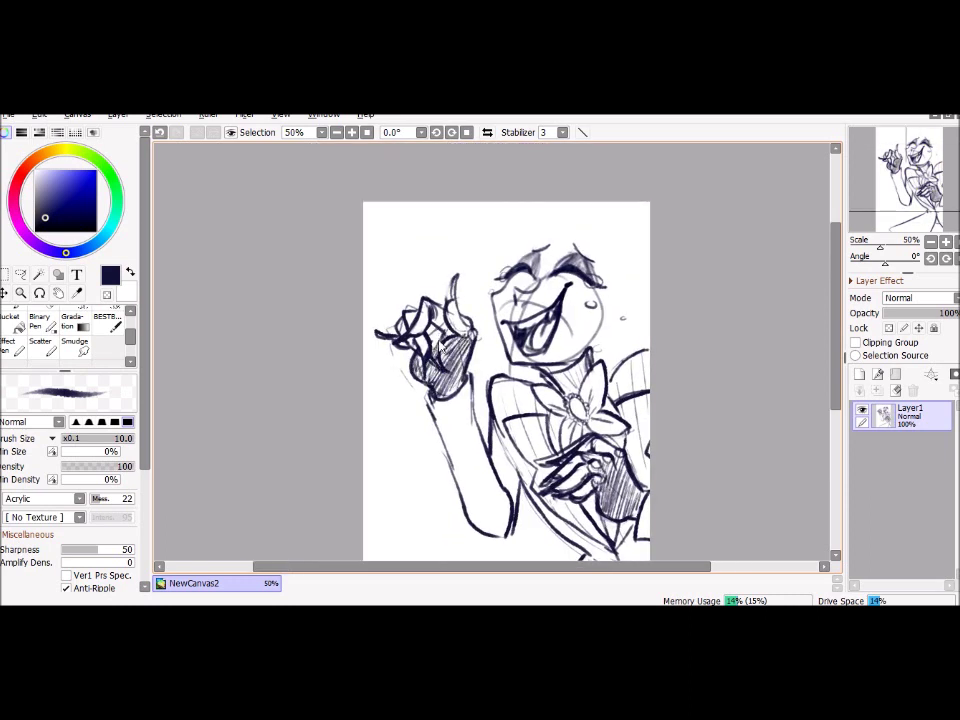
pyautogui.hscroll(1, 285, 461)
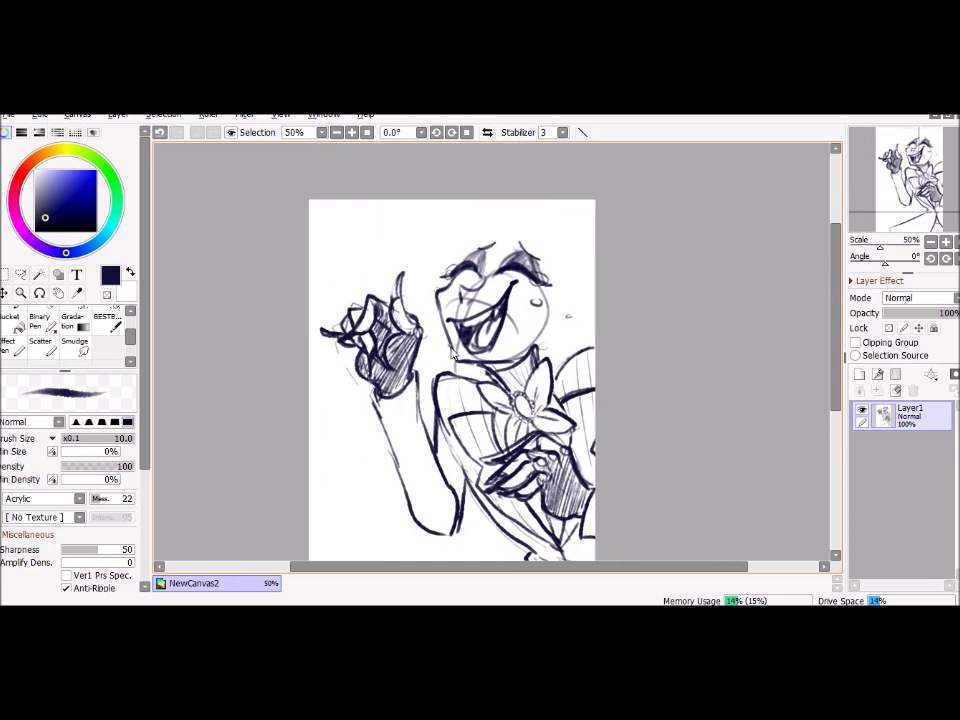
pyautogui.scroll(1, 561, 323)
pyautogui.scroll(-2, 561, 323)
pyautogui.moveTo(568, 365); pyautogui.dragTo(620, 318)
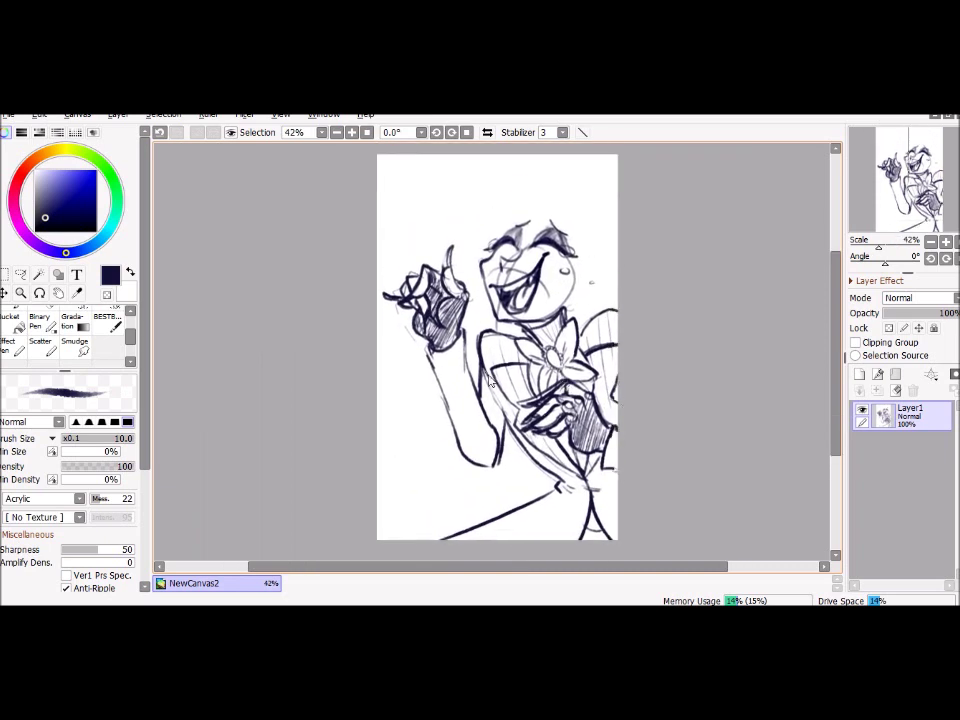
# Erase the construction lines on the face and draw the round monocle around the eye.
pyautogui.press('e')
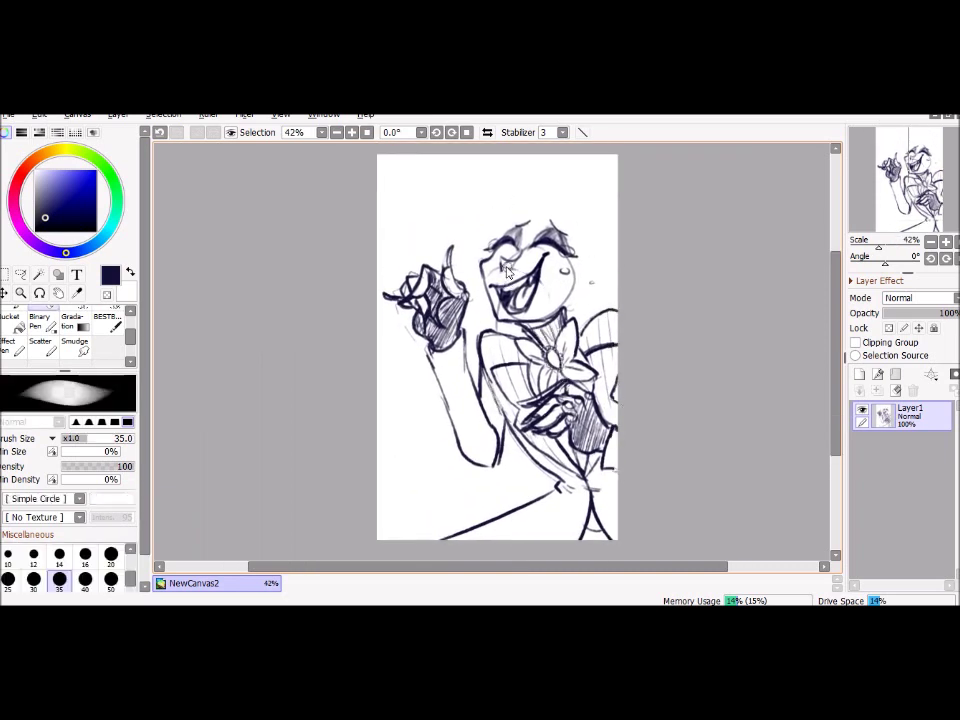
pyautogui.press('b')
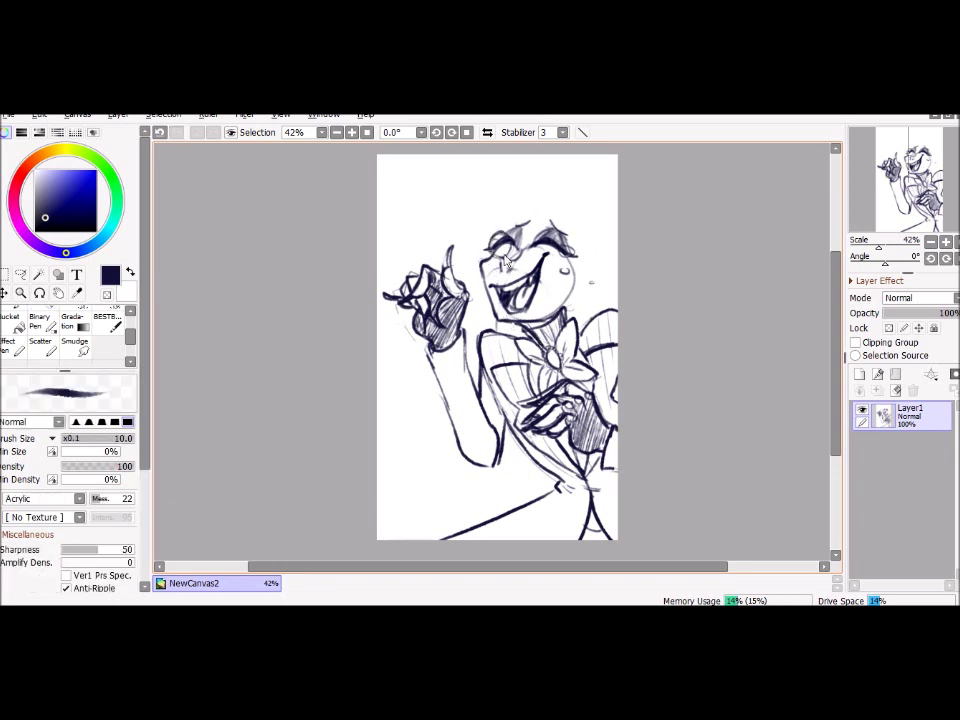
# Add a new layer and sketch the outline of the bangs and bob hair around the face.
pyautogui.hotkey('ctrl', 'shift', 'n')
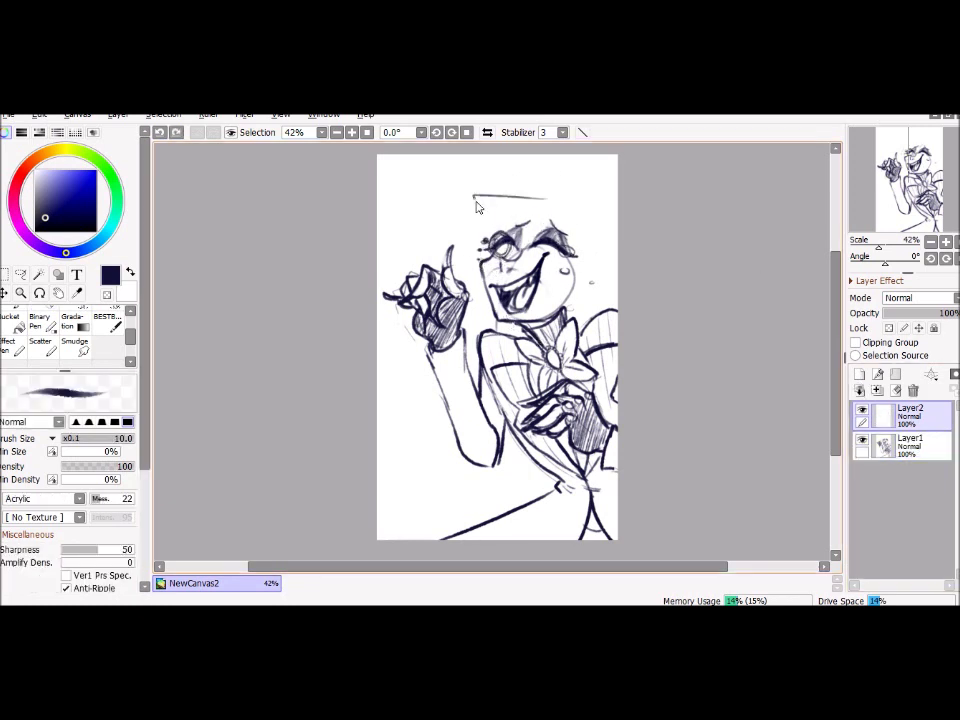
pyautogui.moveTo(537, 209)
pyautogui.mouseDown()
pyautogui.moveTo(469, 226)
pyautogui.moveTo(577, 252)
pyautogui.moveTo(589, 311)
pyautogui.moveTo(449, 268)
pyautogui.moveTo(477, 292)
pyautogui.moveTo(560, 316)
pyautogui.mouseUp()
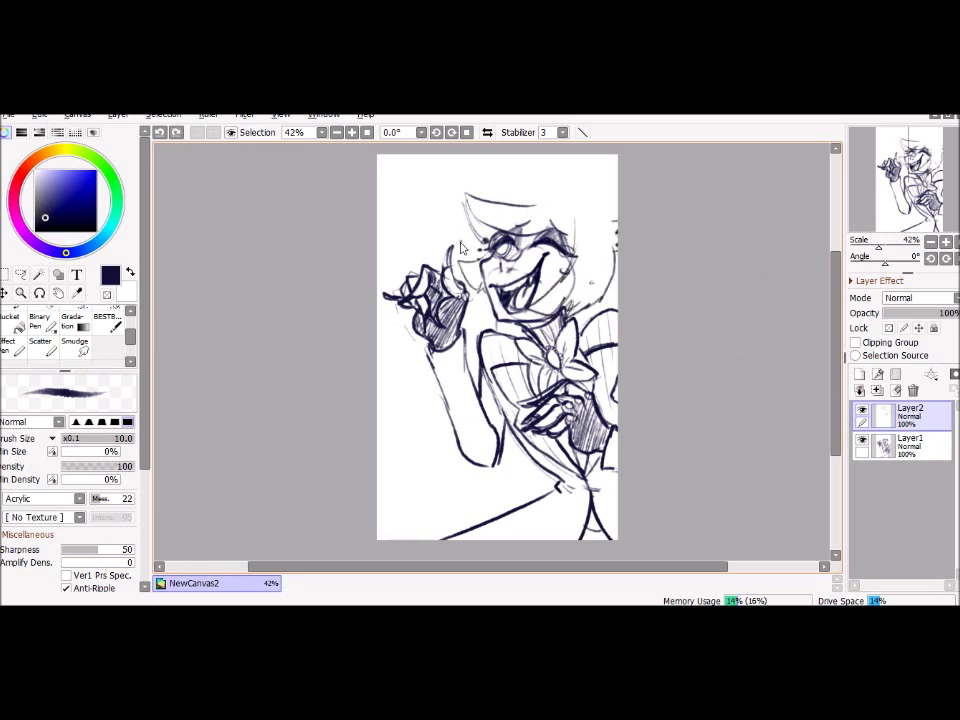
pyautogui.hotkey('ctrl', 'z')
pyautogui.press('e')
pyautogui.press('b')
# Add the ear, small antlers, hair-tip strands, hatching on the lower hair and the eyebrows.
pyautogui.moveTo(478, 176)
pyautogui.mouseDown()
pyautogui.moveTo(548, 184)
pyautogui.moveTo(521, 146)
pyautogui.mouseUp()
pyautogui.moveTo(476, 186); pyautogui.dragTo(488, 207)
pyautogui.moveTo(565, 238); pyautogui.dragTo(612, 296)
pyautogui.moveTo(570, 195); pyautogui.dragTo(590, 166)
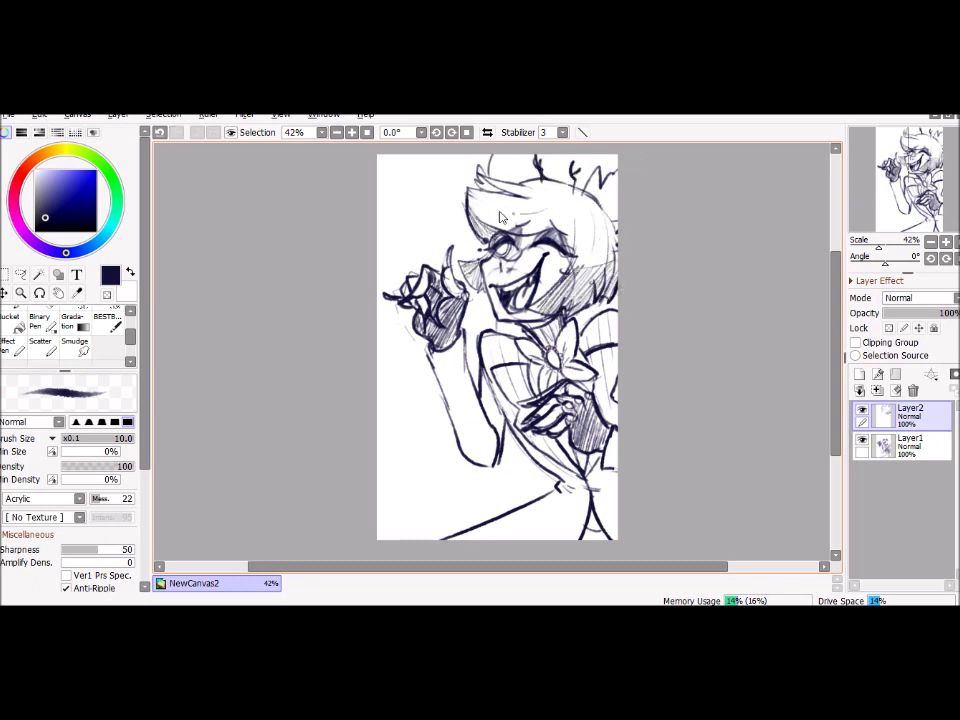
pyautogui.moveTo(464, 187); pyautogui.dragTo(474, 203)
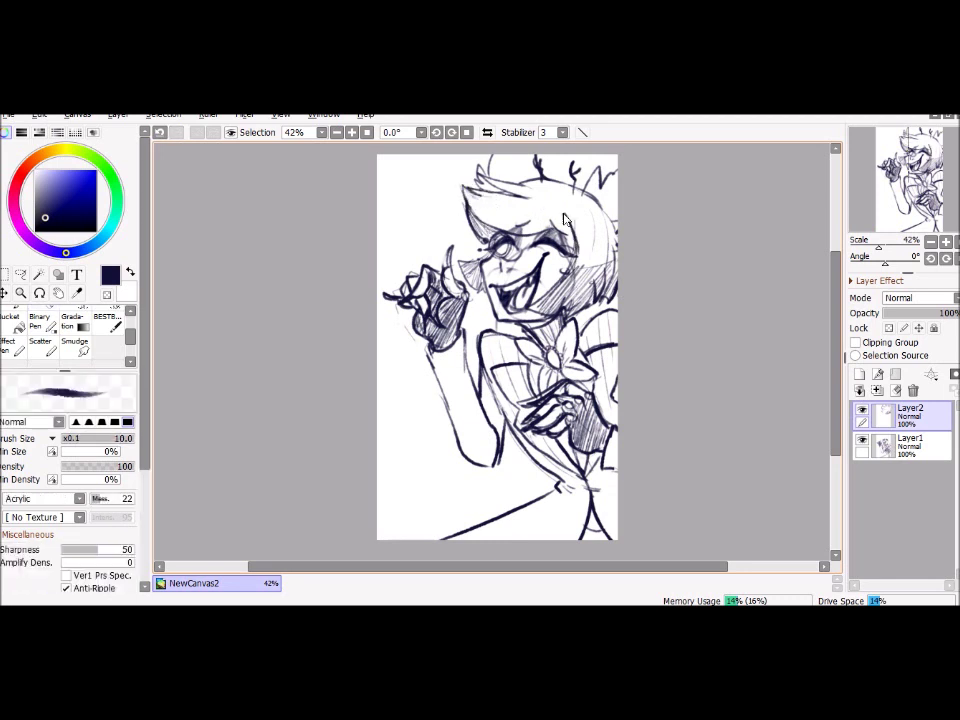
pyautogui.moveTo(556, 224); pyautogui.dragTo(533, 229)
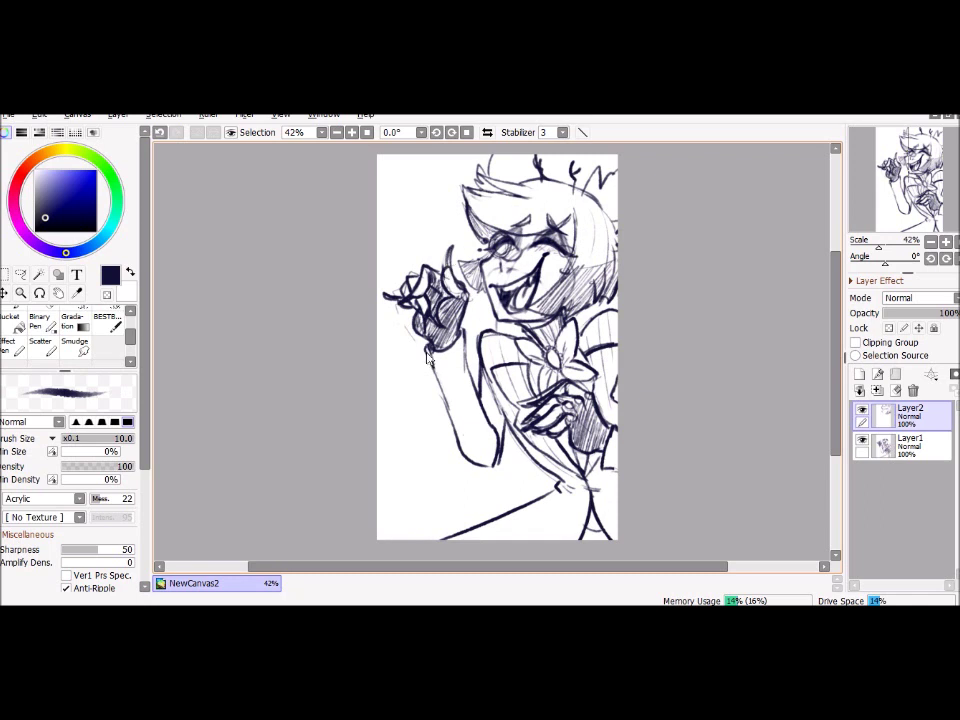
# On Layer1, draw pleat lines on the skirt and hatch the shaded parts of the underskirt and ear.
pyautogui.press('e')
pyautogui.click(905, 445)
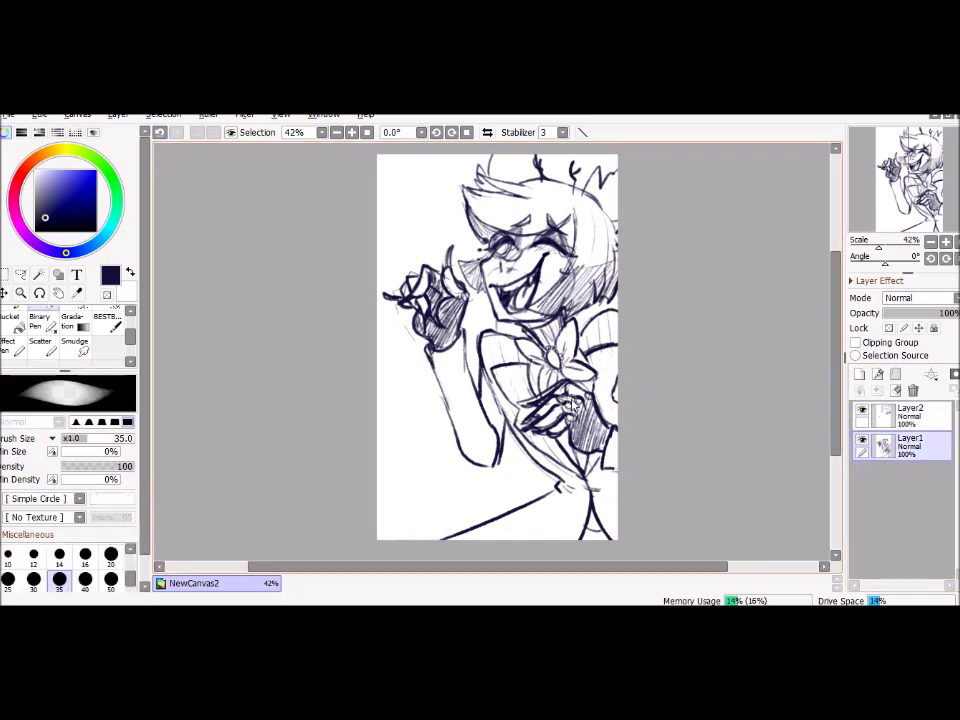
pyautogui.press('b')
pyautogui.moveTo(544, 492)
pyautogui.mouseDown()
pyautogui.moveTo(558, 455)
pyautogui.moveTo(608, 452)
pyautogui.mouseUp()
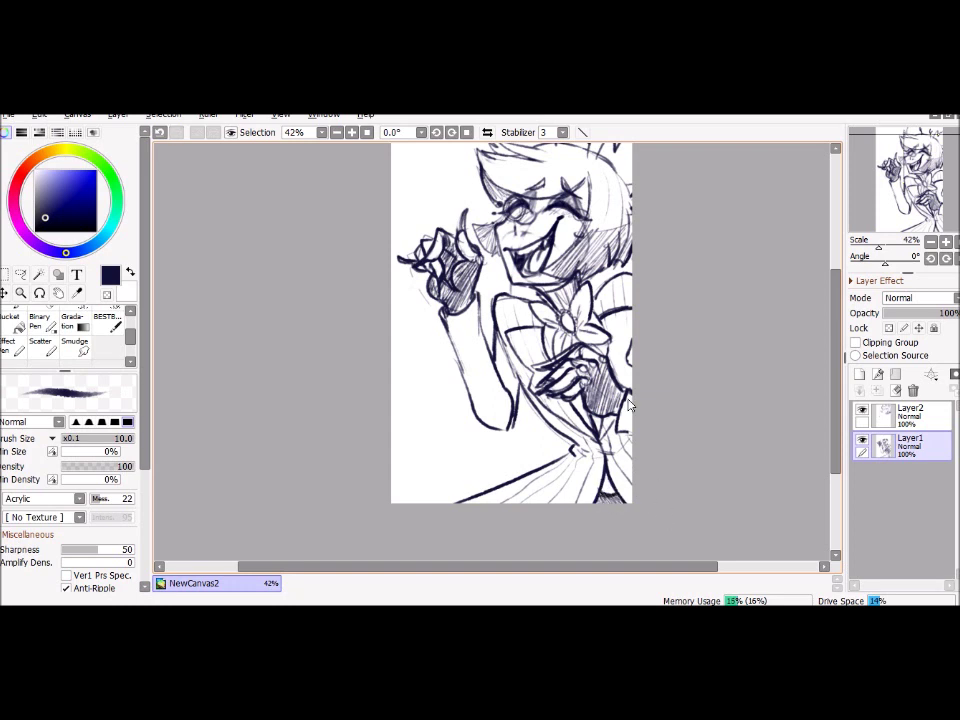
pyautogui.moveTo(581, 235); pyautogui.dragTo(613, 280)
pyautogui.moveTo(545, 172); pyautogui.dragTo(576, 184)
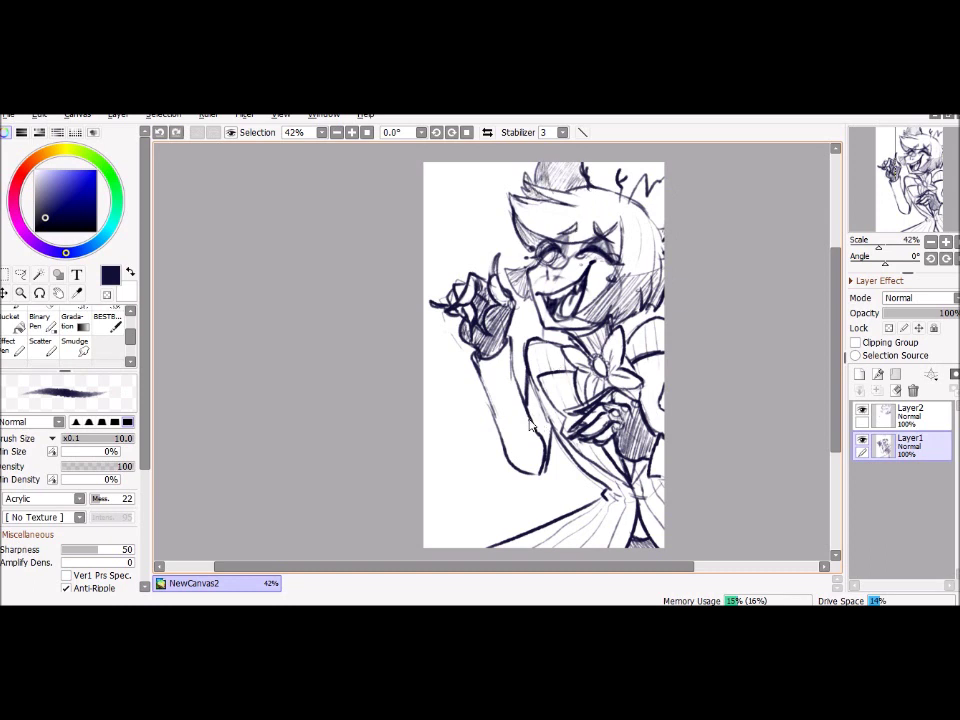
# Move Layer2 below Layer1 and letter diagonal rows of "HAHAHA" behind the character.
pyautogui.moveTo(905, 413); pyautogui.dragTo(893, 437)
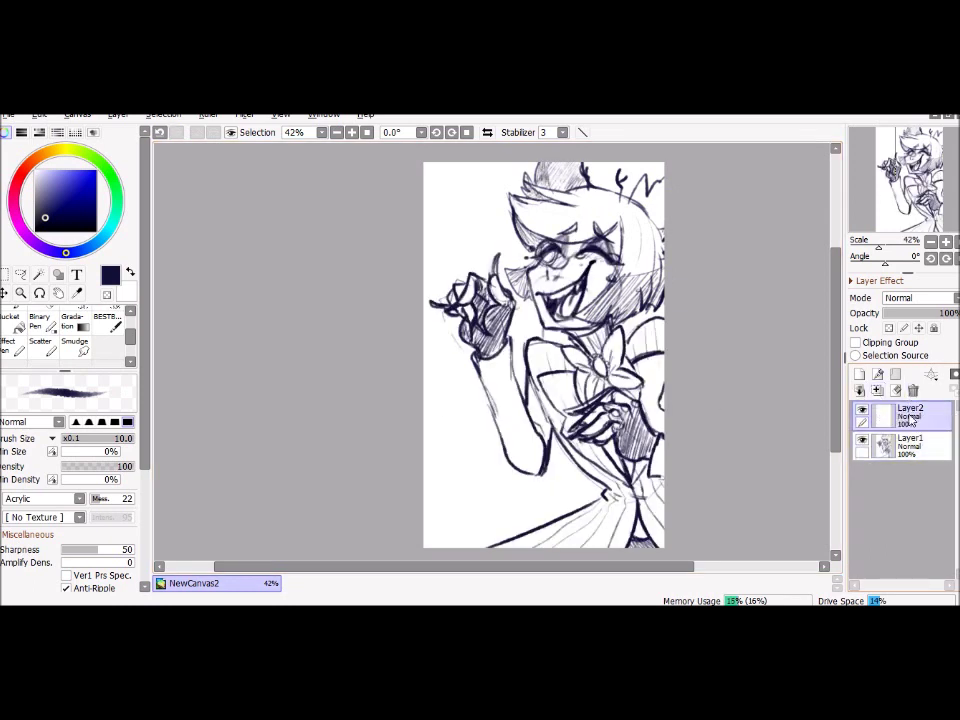
pyautogui.moveTo(430, 262); pyautogui.dragTo(525, 180)
pyautogui.moveTo(426, 310); pyautogui.dragTo(450, 292)
pyautogui.moveTo(428, 340)
pyautogui.mouseDown()
pyautogui.moveTo(425, 288)
pyautogui.moveTo(445, 300)
pyautogui.moveTo(467, 287)
pyautogui.moveTo(525, 242)
pyautogui.mouseUp()
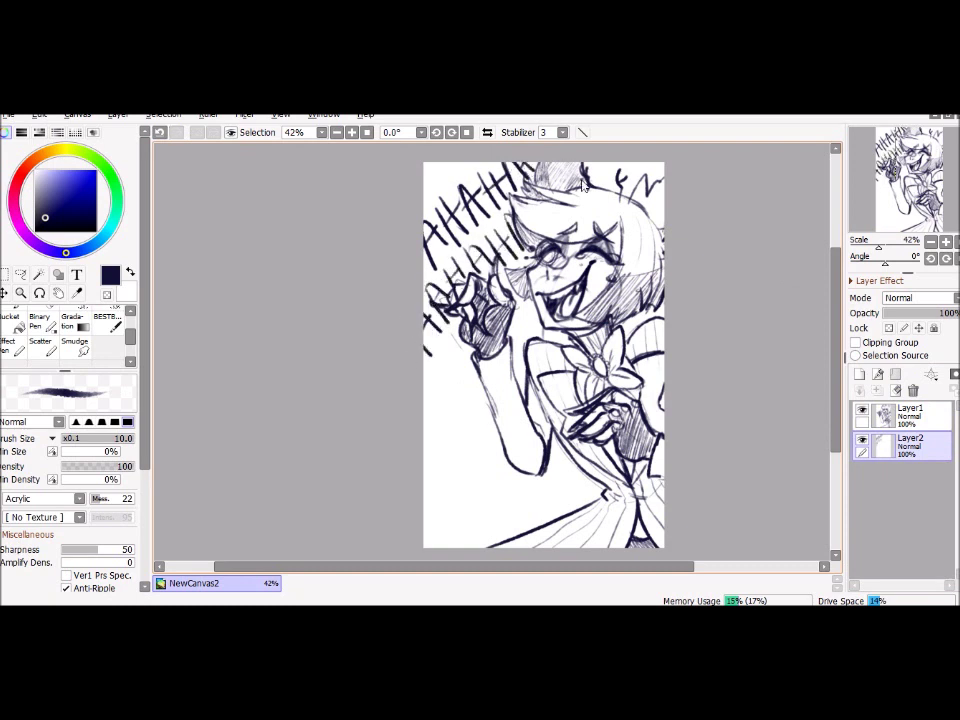
# Letter the last row of laughter below the raised hand, ending it with exclamation marks that have round dots.
pyautogui.moveTo(432, 375)
pyautogui.mouseDown()
pyautogui.moveTo(460, 400)
pyautogui.moveTo(450, 400)
pyautogui.mouseUp()
pyautogui.press('x')
pyautogui.press('x')
pyautogui.moveTo(452, 372)
pyautogui.mouseDown()
pyautogui.moveTo(482, 404)
pyautogui.moveTo(430, 428)
pyautogui.mouseUp()
pyautogui.press('e')
pyautogui.press('b')
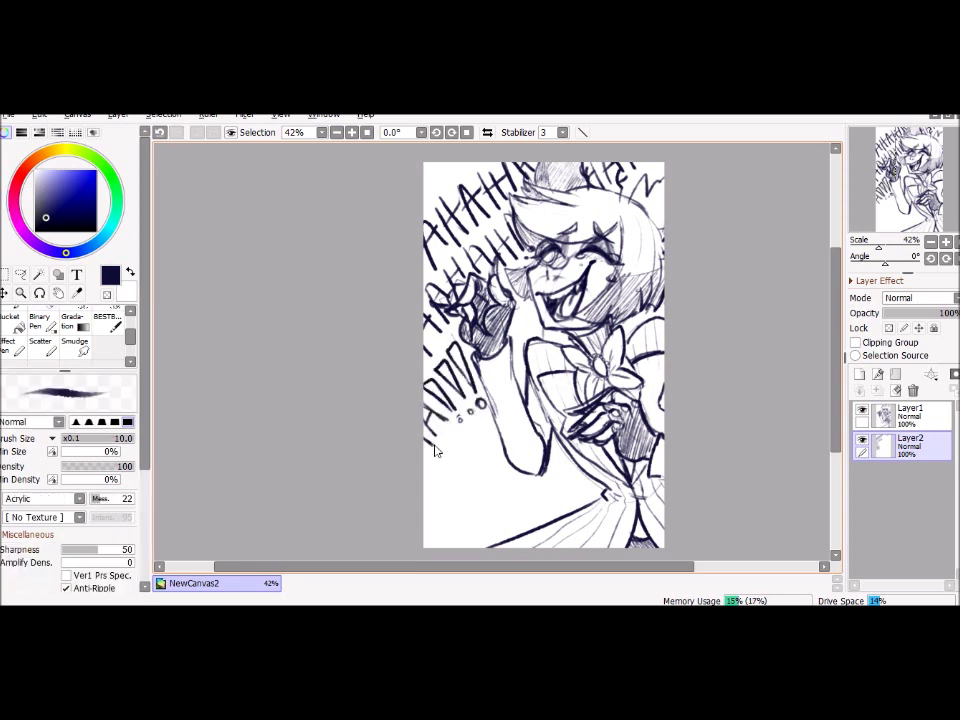
# On Layer1, darken the fingertips of the hand resting on the chest.
pyautogui.scroll(2, 590, 437)
pyautogui.click(900, 416)
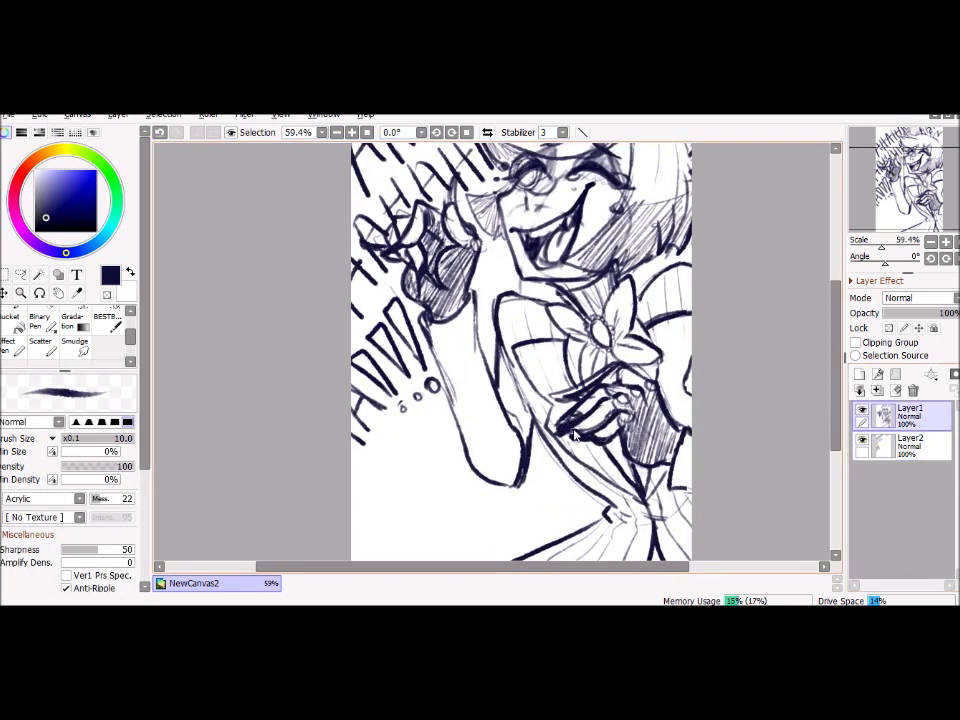
pyautogui.scroll(-2, 560, 397)
pyautogui.scroll(1, 660, 400)
pyautogui.scroll(-1, 660, 400)
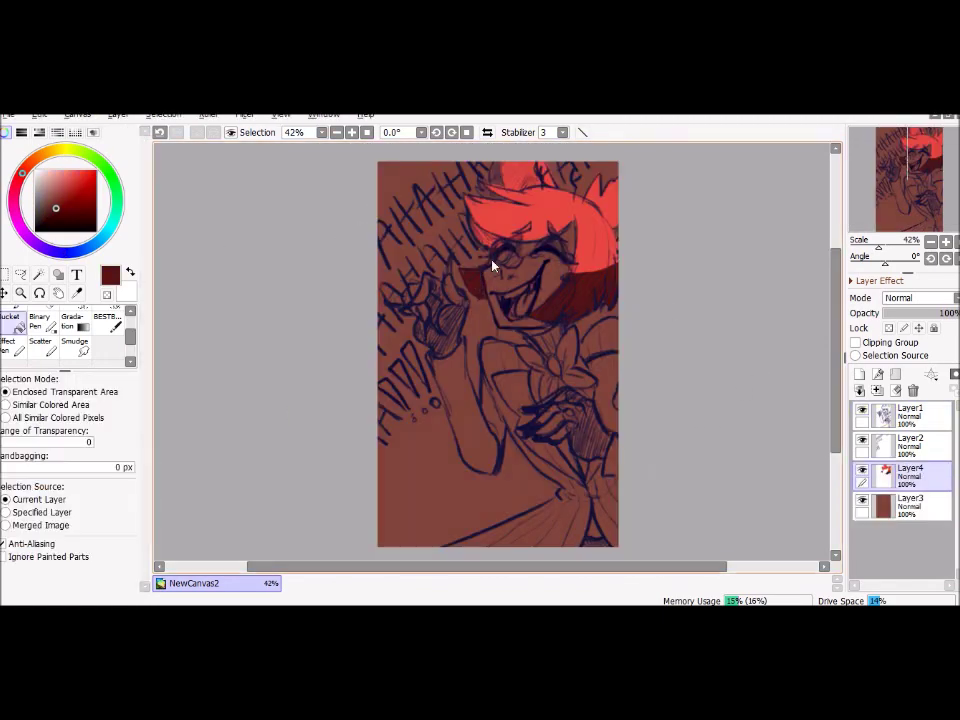
# On Layer4, outline the face in a muted skin pink and fill it with that colour.
pyautogui.click(47, 184)
pyautogui.press('b')
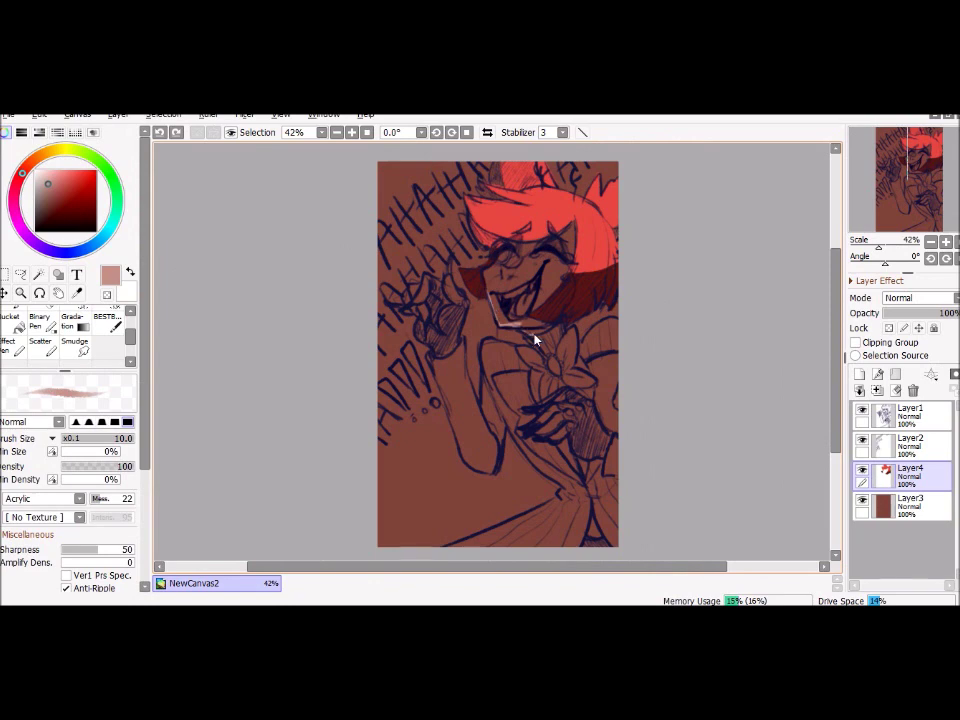
pyautogui.press('g')
pyautogui.click(520, 290)
# Touch up the hair edges around the face with the sampled bright red and dark red.
pyautogui.press('b')
pyautogui.keyDown('alt'); pyautogui.click(580, 245); pyautogui.keyUp('alt')
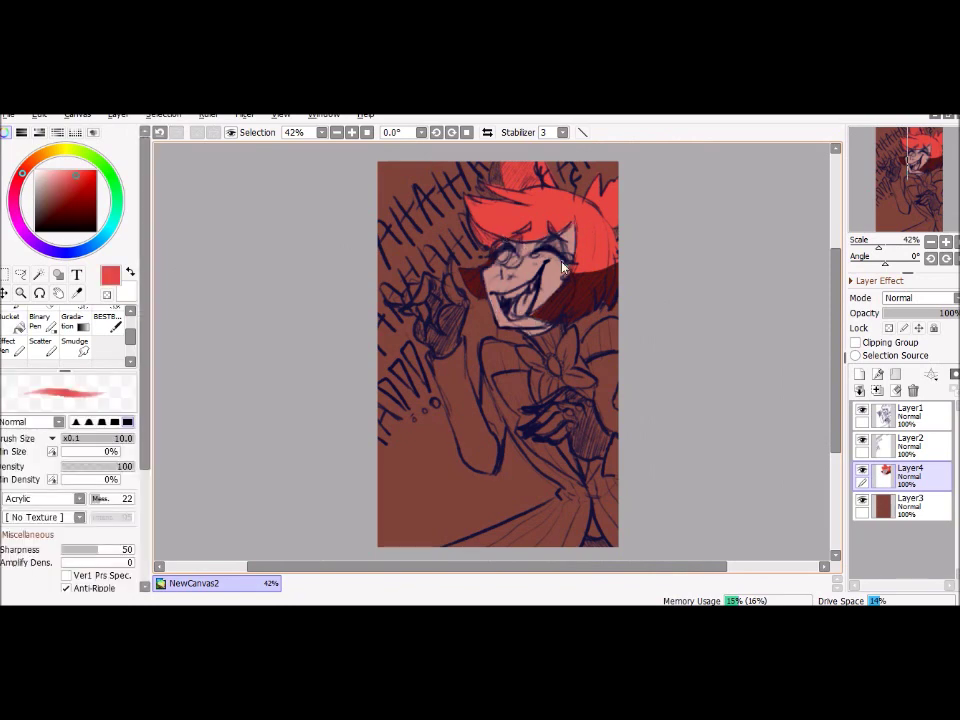
pyautogui.keyDown('alt'); pyautogui.click(533, 322); pyautogui.keyUp('alt')
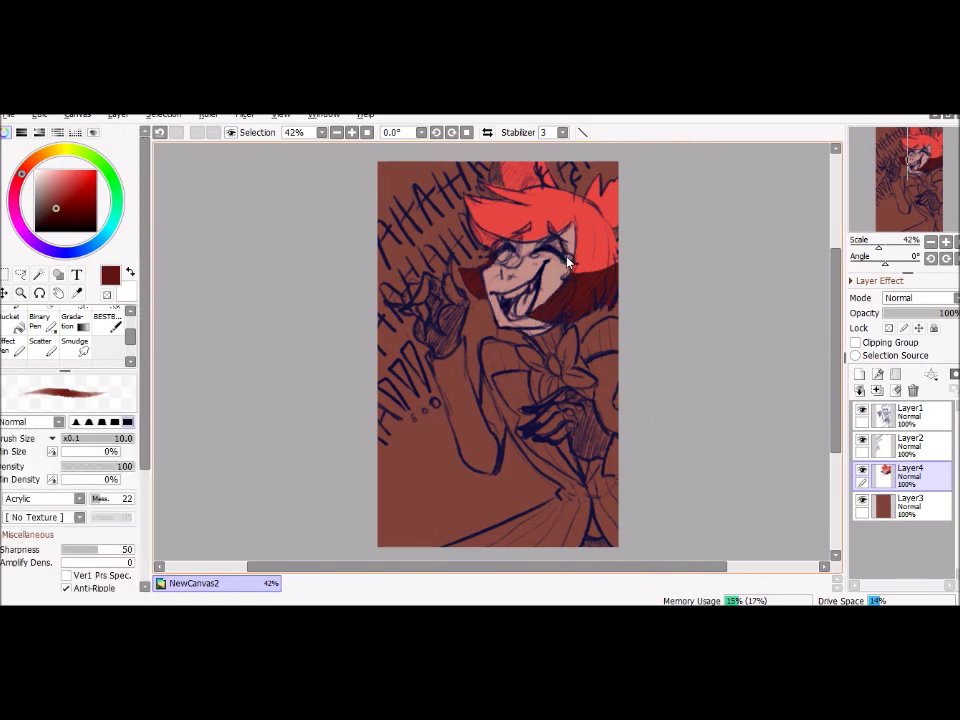
# Shade the eyelids darker, then paint red blush on the nose and cheeks and soften it with Smudge.
pyautogui.keyDown('alt'); pyautogui.click(537, 247); pyautogui.keyUp('alt')
pyautogui.keyDown('alt'); pyautogui.click(488, 287); pyautogui.keyUp('alt')
pyautogui.press('s')
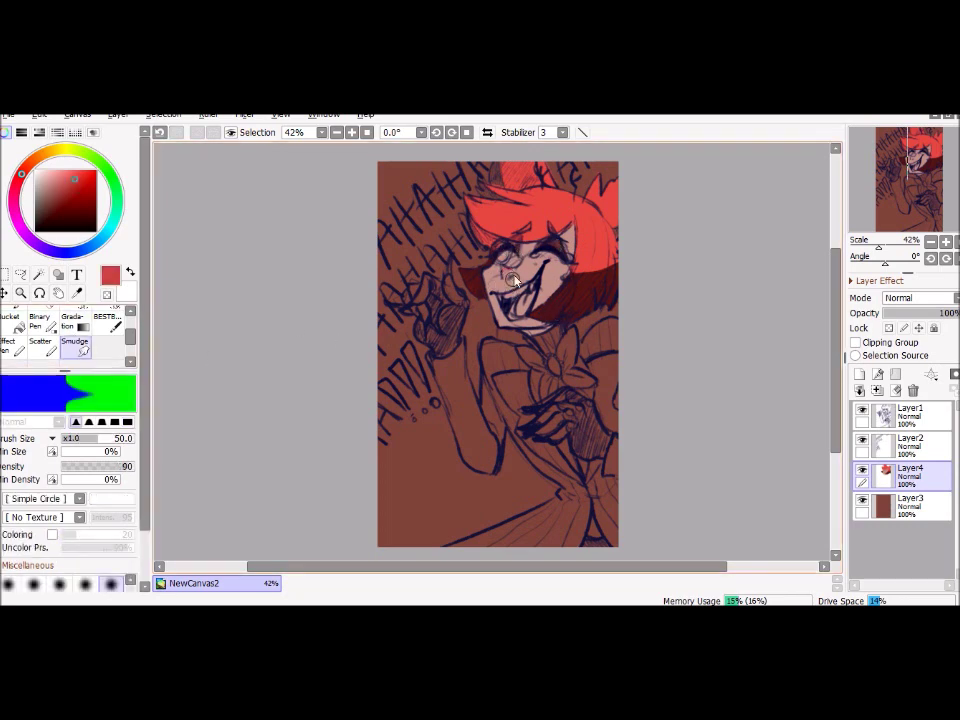
# Paint the shaded side of the ear above the bangs in dark red with the size 14 blending brush.
pyautogui.press('b')
pyautogui.press('n')
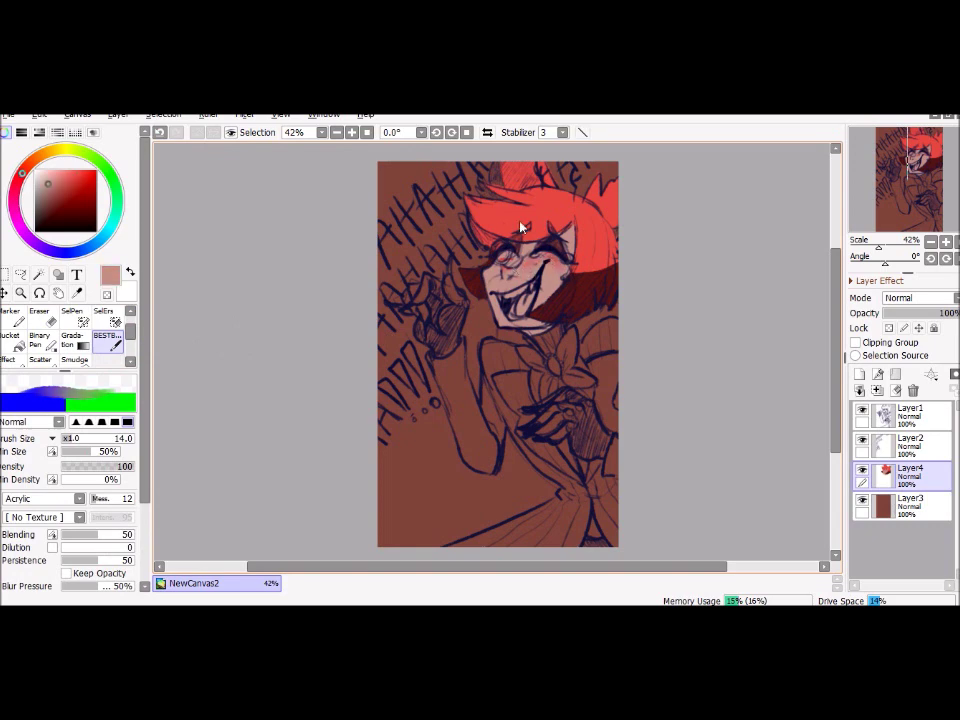
pyautogui.keyDown('alt'); pyautogui.click(536, 318); pyautogui.keyUp('alt')
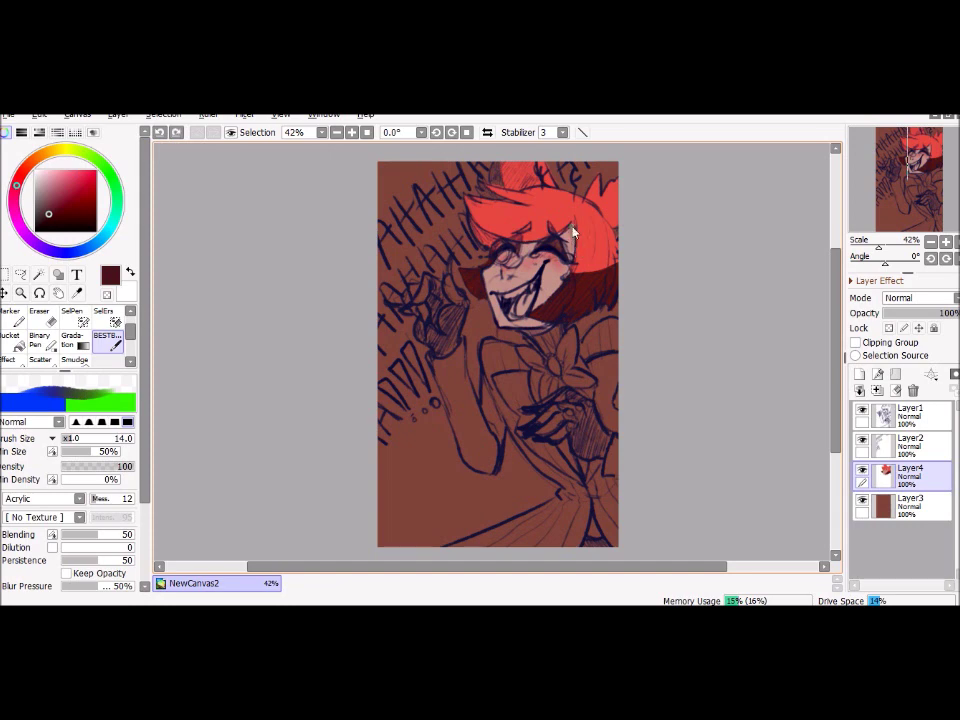
pyautogui.keyDown('alt'); pyautogui.click(471, 226); pyautogui.keyUp('alt')
pyautogui.keyDown('alt'); pyautogui.click(497, 166); pyautogui.keyUp('alt')
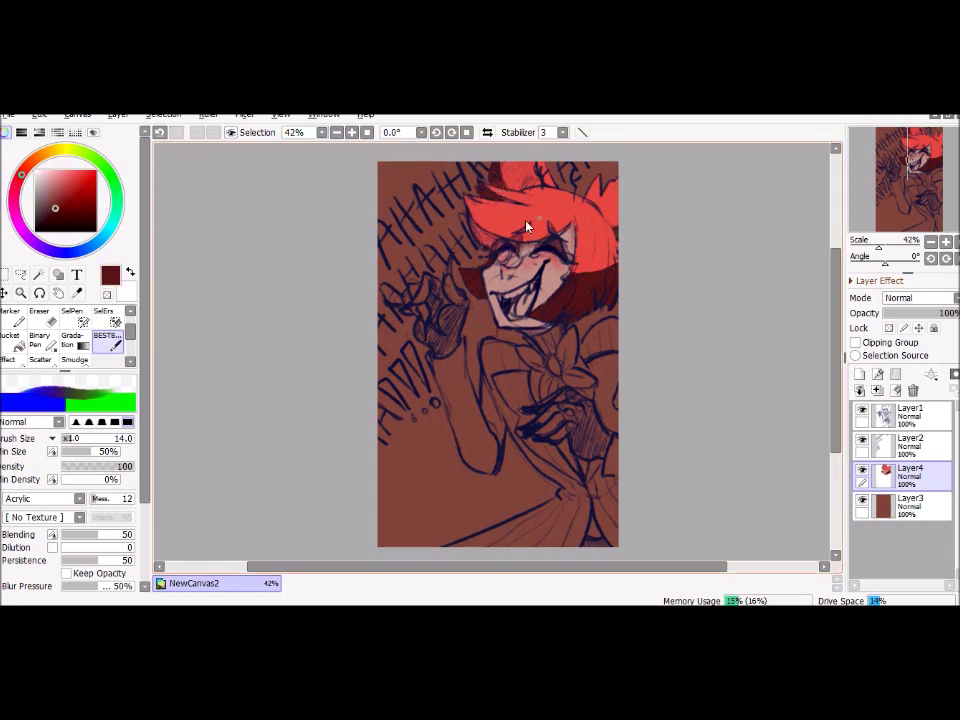
# Colour the open mouth, using a pale pink for the teeth and sampled darker tones for the tongue and interior.
pyautogui.keyDown('alt'); pyautogui.click(508, 305); pyautogui.keyUp('alt')
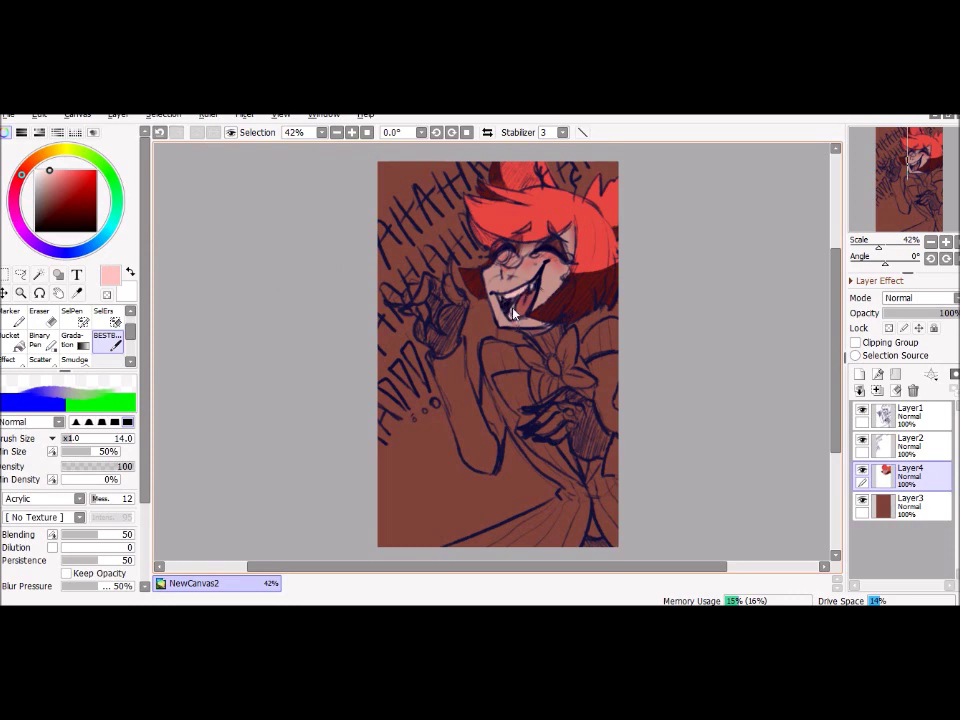
pyautogui.keyDown('alt'); pyautogui.click(520, 310); pyautogui.keyUp('alt')
pyautogui.keyDown('alt'); pyautogui.click(541, 352); pyautogui.keyUp('alt')
# Outline the coat, sleeves and shirt collar with the sampled bright red and fill them with that colour on Layer4.
pyautogui.keyDown('alt'); pyautogui.click(583, 229); pyautogui.keyUp('alt')
pyautogui.keyDown('alt'); pyautogui.click(551, 338); pyautogui.keyUp('alt')
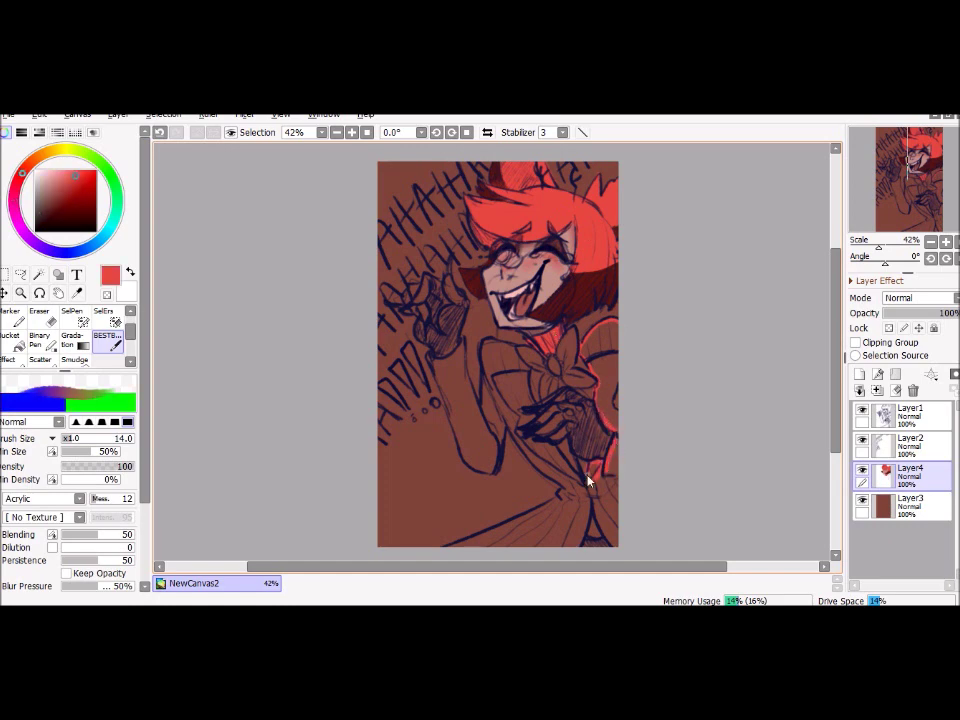
pyautogui.press('g')
pyautogui.press('b')
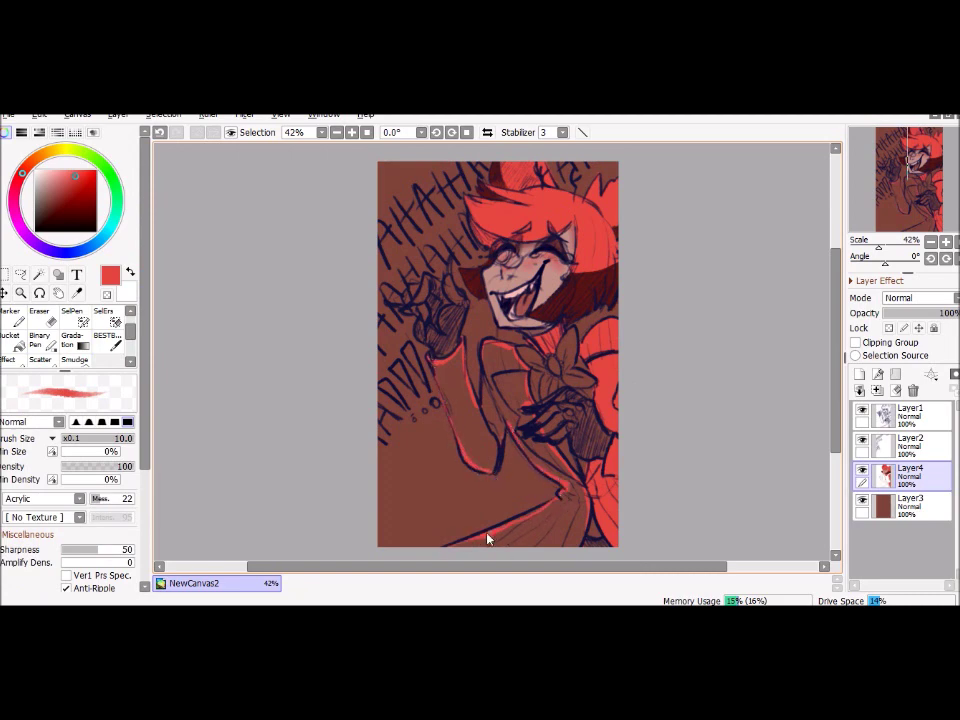
pyautogui.press('g')
pyautogui.click(520, 470)
pyautogui.press('e')
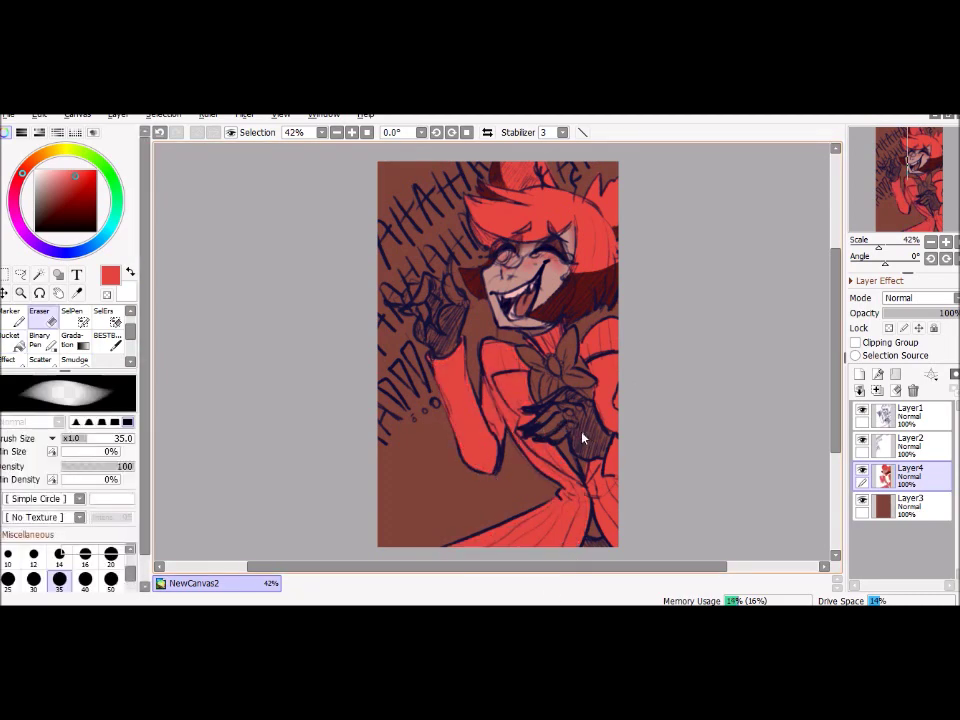
# Fill the bow's petals with the hair's dark red and colour its centre gem bright red.
pyautogui.press('b')
pyautogui.keyDown('alt'); pyautogui.click(536, 321); pyautogui.keyUp('alt')
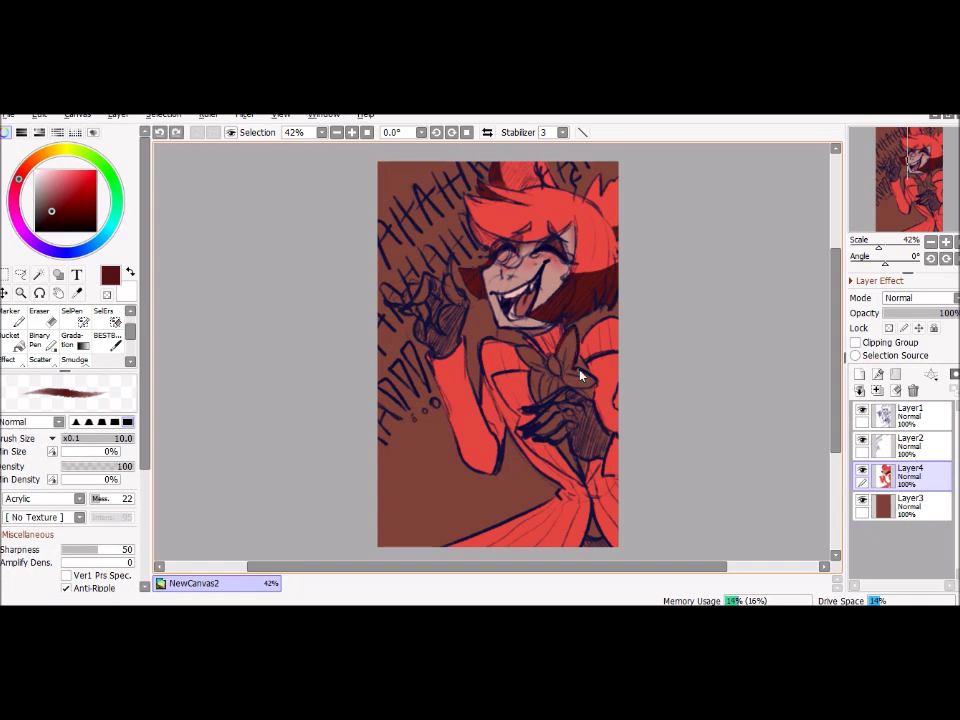
pyautogui.press('g')
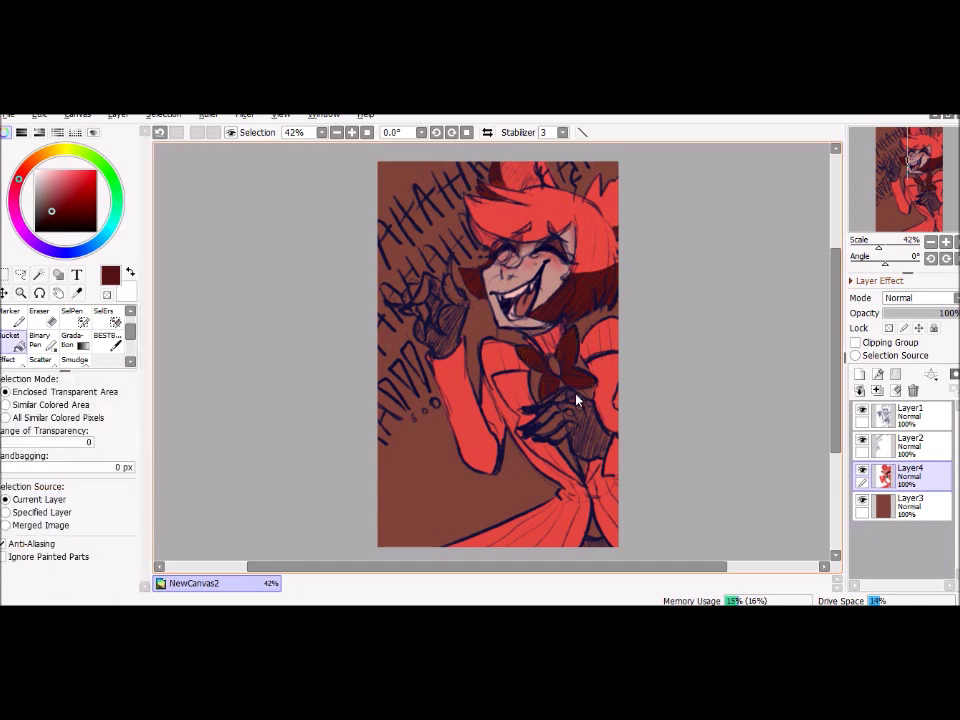
pyautogui.keyDown('alt'); pyautogui.click(578, 396); pyautogui.keyUp('alt')
pyautogui.click(553, 364)
pyautogui.press('b')
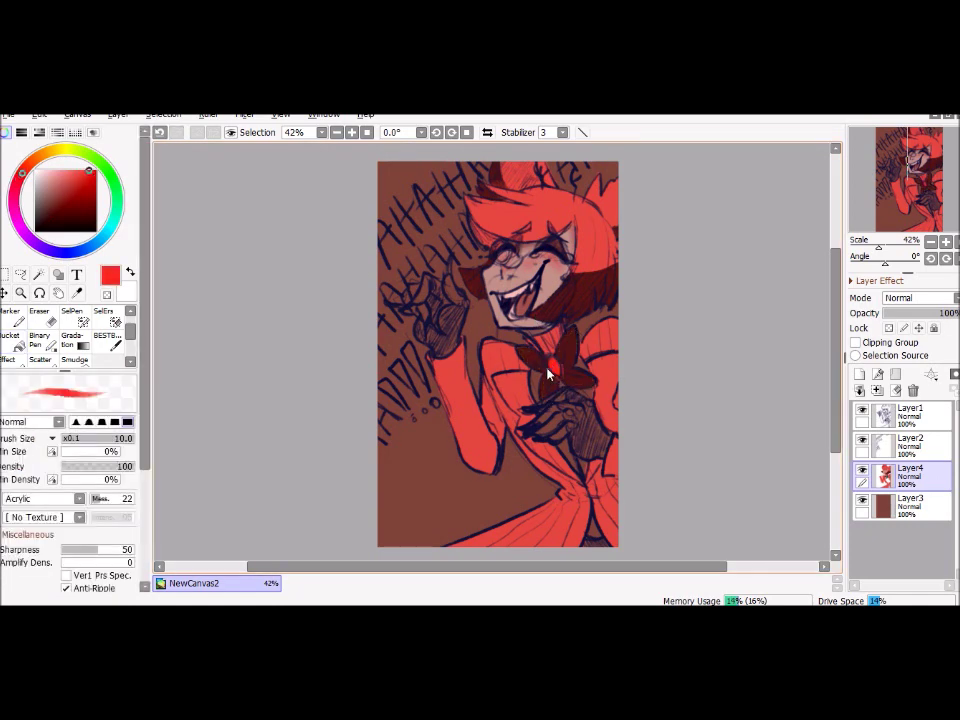
# Paint the gloves on both hands with the sampled dark red, using the size 10 brush.
pyautogui.scroll(1, 592, 476)
pyautogui.keyDown('alt'); pyautogui.click(615, 426); pyautogui.keyUp('alt')
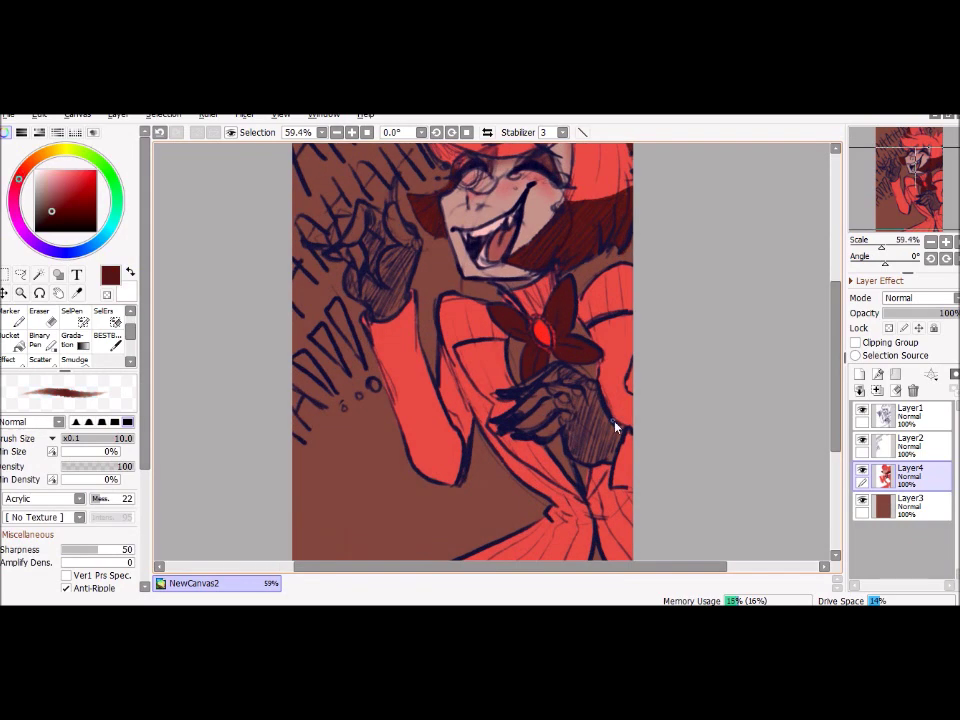
pyautogui.moveTo(620, 432); pyautogui.dragTo(575, 445)
pyautogui.moveTo(375, 255)
pyautogui.mouseDown()
pyautogui.moveTo(411, 306)
pyautogui.moveTo(465, 321)
pyautogui.moveTo(478, 257)
pyautogui.mouseUp()
pyautogui.moveTo(565, 333); pyautogui.dragTo(524, 290)
# Fill the remaining gaps in the outfit around the bow and waist with the sampled coat red.
pyautogui.keyDown('alt'); pyautogui.click(452, 276); pyautogui.keyUp('alt')
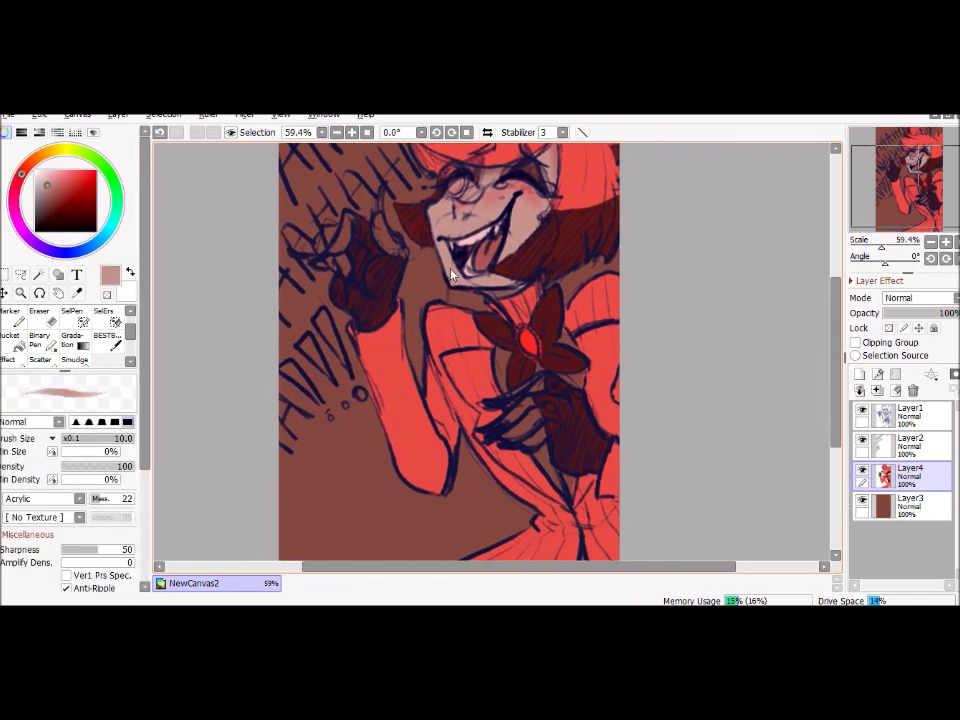
pyautogui.keyDown('alt'); pyautogui.click(537, 357); pyautogui.keyUp('alt')
pyautogui.scroll(-1, 537, 357)
pyautogui.press('f')
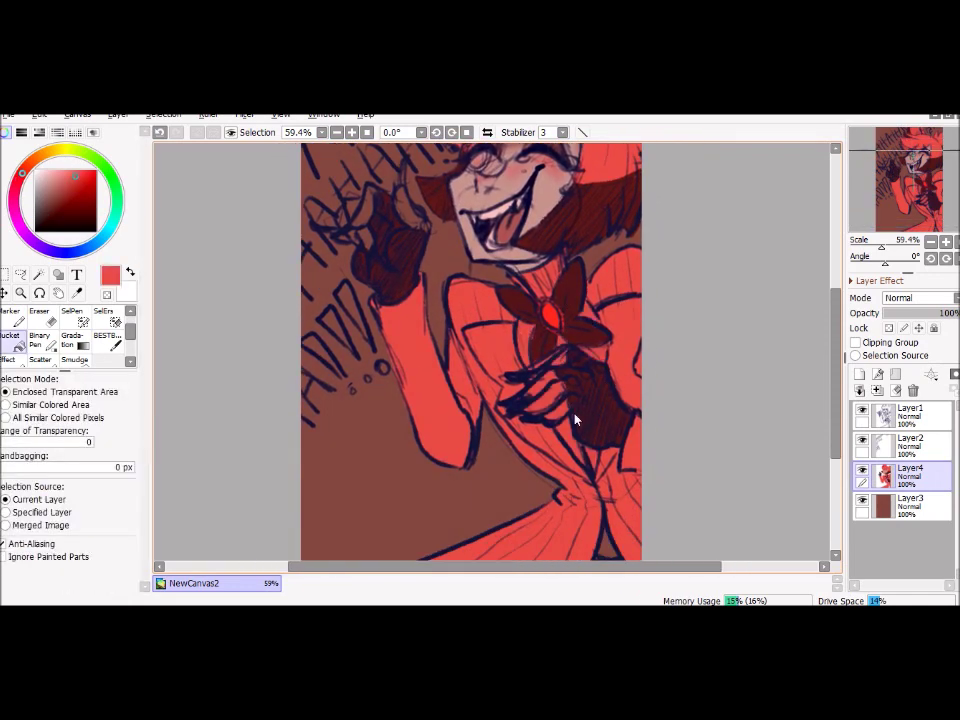
pyautogui.scroll(-1, 466, 355)
pyautogui.press('b')
# Fill the small area below the coat's front opening with dark red and touch up the raised hand.
pyautogui.keyDown('alt'); pyautogui.click(581, 531); pyautogui.keyUp('alt')
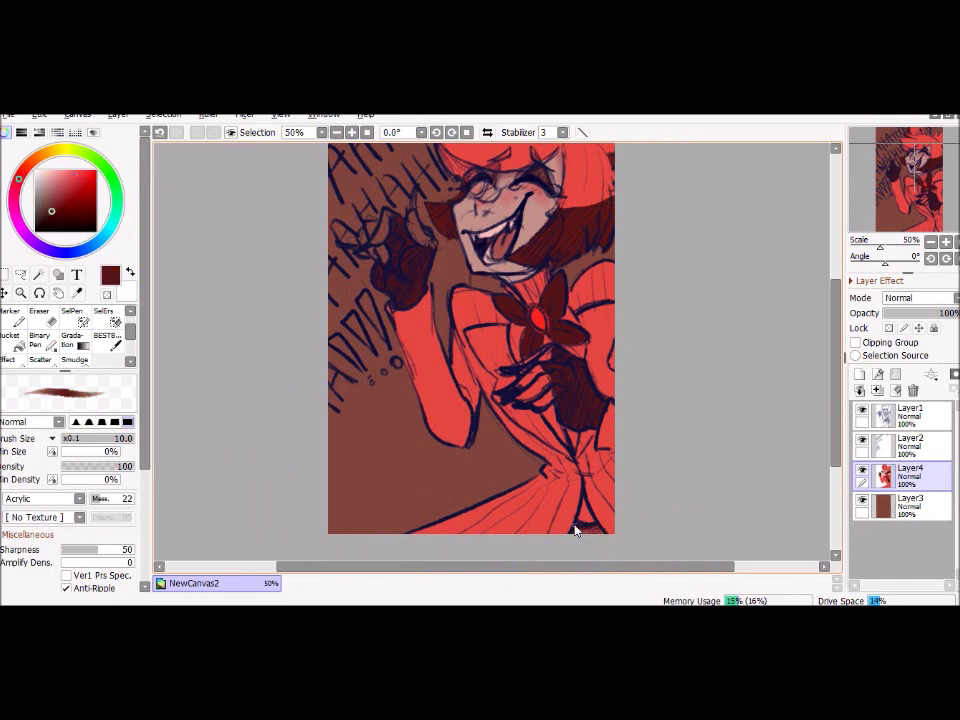
pyautogui.press('f')
pyautogui.press('b')
pyautogui.scroll(-1, 598, 530)
pyautogui.moveTo(336, 290)
pyautogui.mouseDown()
pyautogui.moveTo(393, 314)
pyautogui.moveTo(378, 304)
pyautogui.mouseUp()
# Lock Layer4's transparency and shade the coat, sleeves and bow in deep red with the size 250 Effect Pen.
pyautogui.click(10, 343)
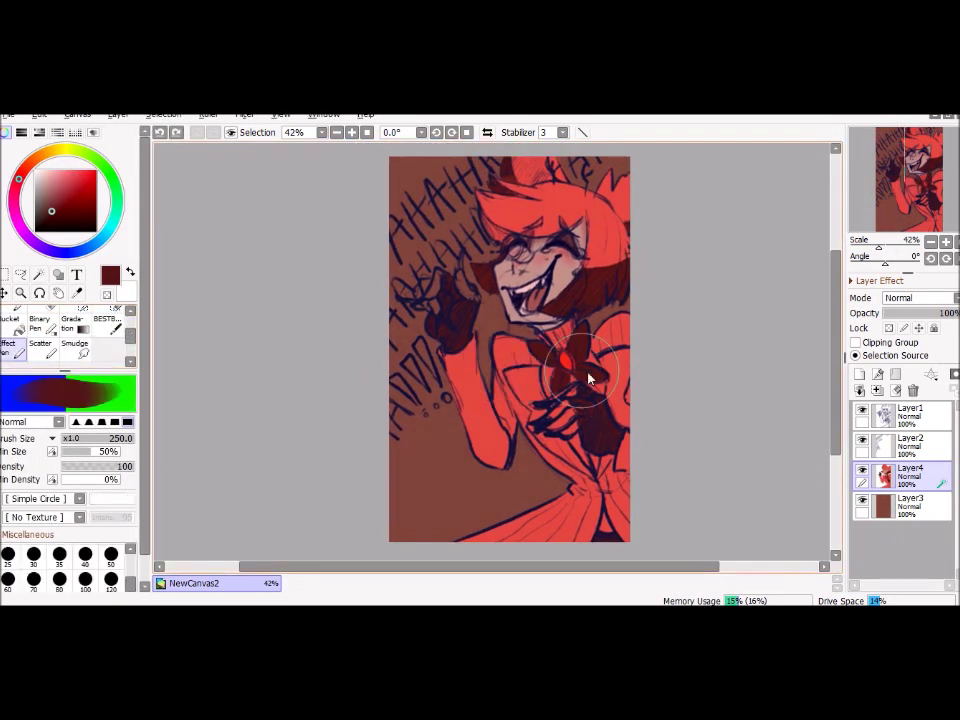
pyautogui.click(889, 328)
pyautogui.moveTo(643, 339)
pyautogui.mouseDown()
pyautogui.moveTo(562, 353)
pyautogui.moveTo(538, 377)
pyautogui.moveTo(519, 460)
pyautogui.mouseUp()
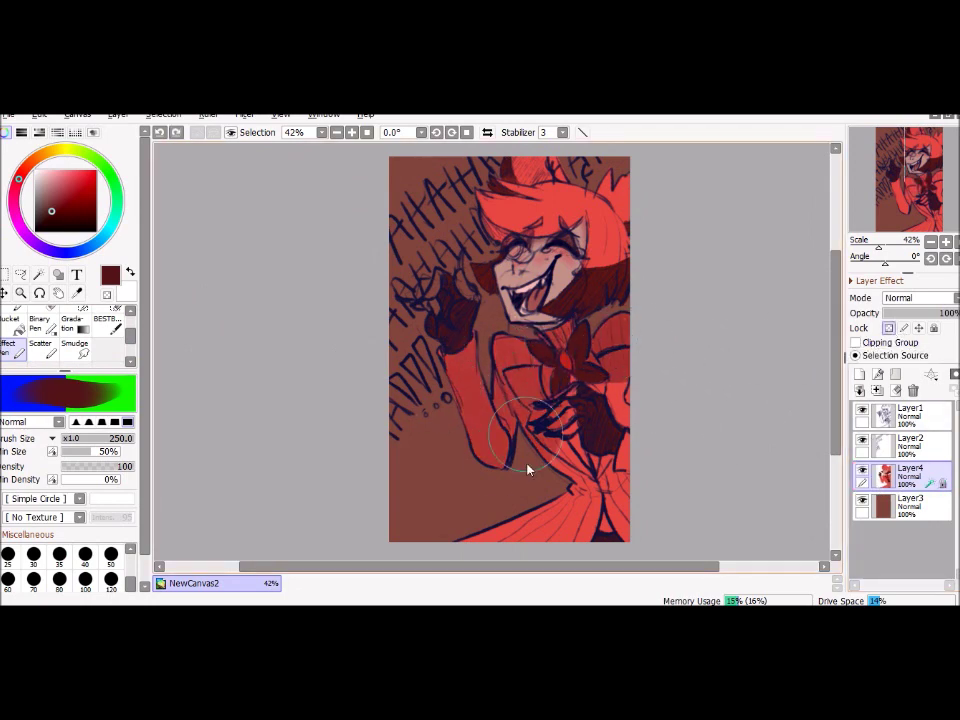
pyautogui.click(83, 198)
pyautogui.moveTo(546, 386); pyautogui.dragTo(562, 541)
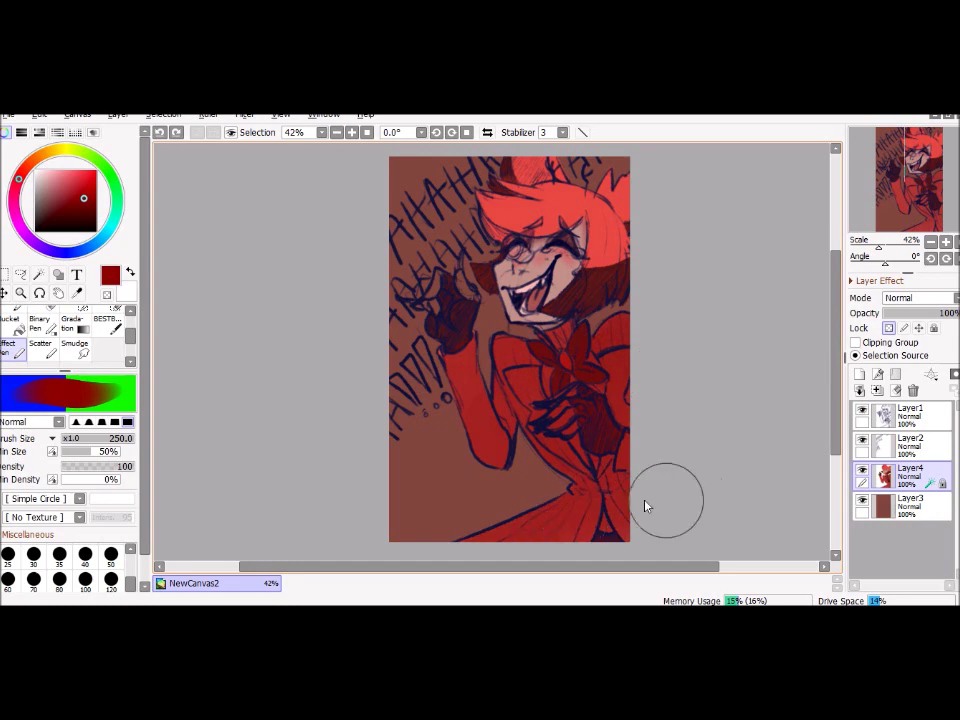
pyautogui.hotkey('ctrl', 'z')
pyautogui.hotkey('ctrl', 'z')
pyautogui.hotkey('ctrl', 'z')
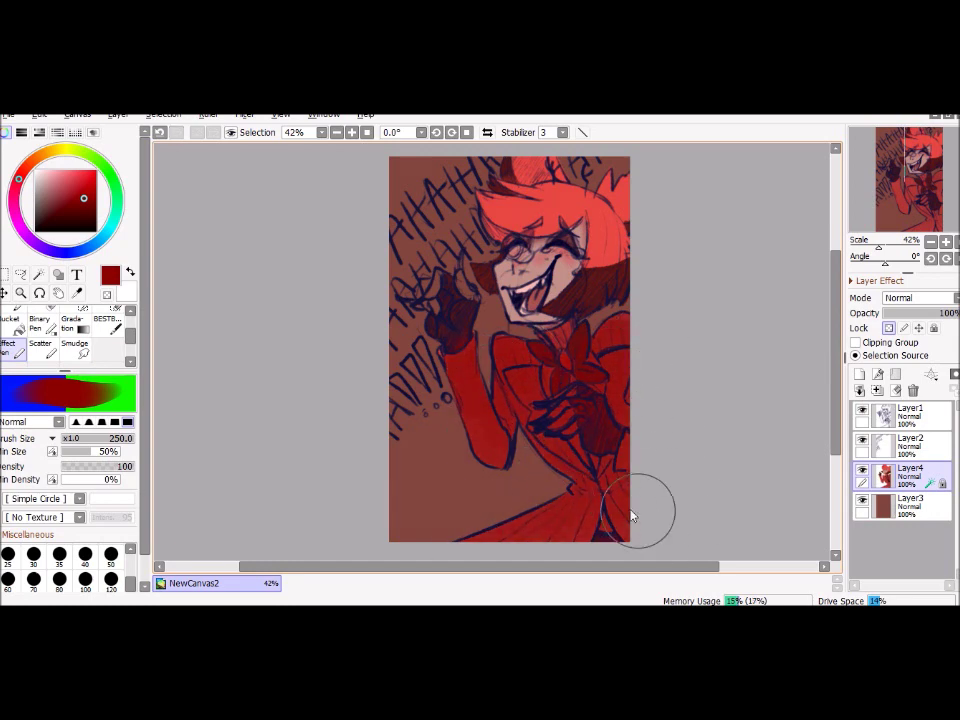
# Lighten the lower coat and the raised sleeve with the sampled lighter coat red.
pyautogui.keyDown('alt'); pyautogui.click(590, 515); pyautogui.keyUp('alt')
pyautogui.moveTo(552, 542)
pyautogui.mouseDown()
pyautogui.moveTo(638, 454)
pyautogui.moveTo(480, 439)
pyautogui.mouseUp()
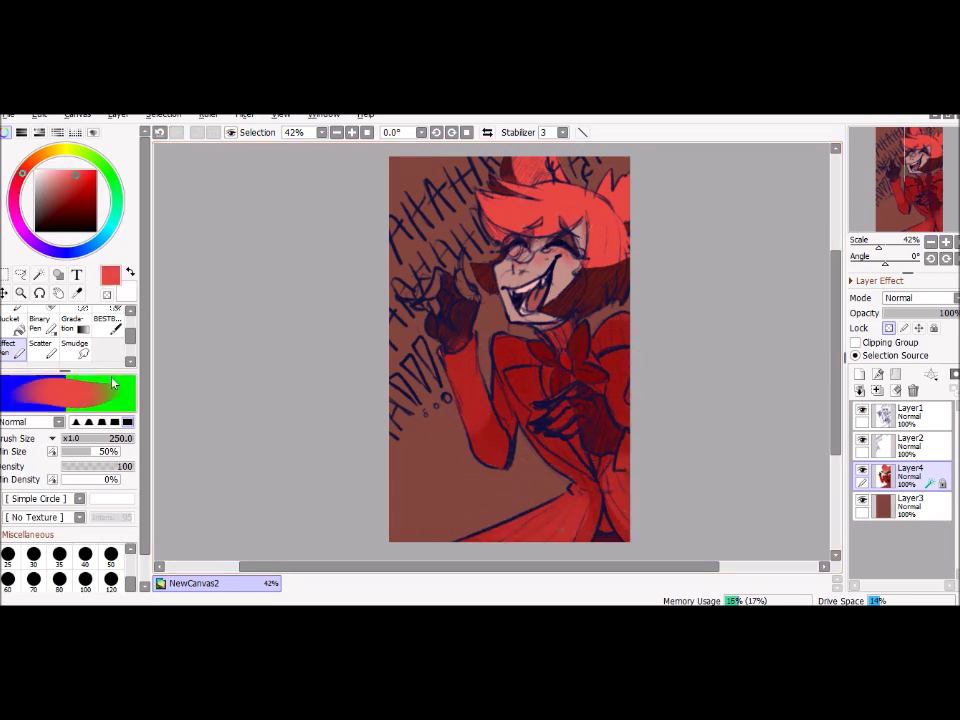
pyautogui.press('b')
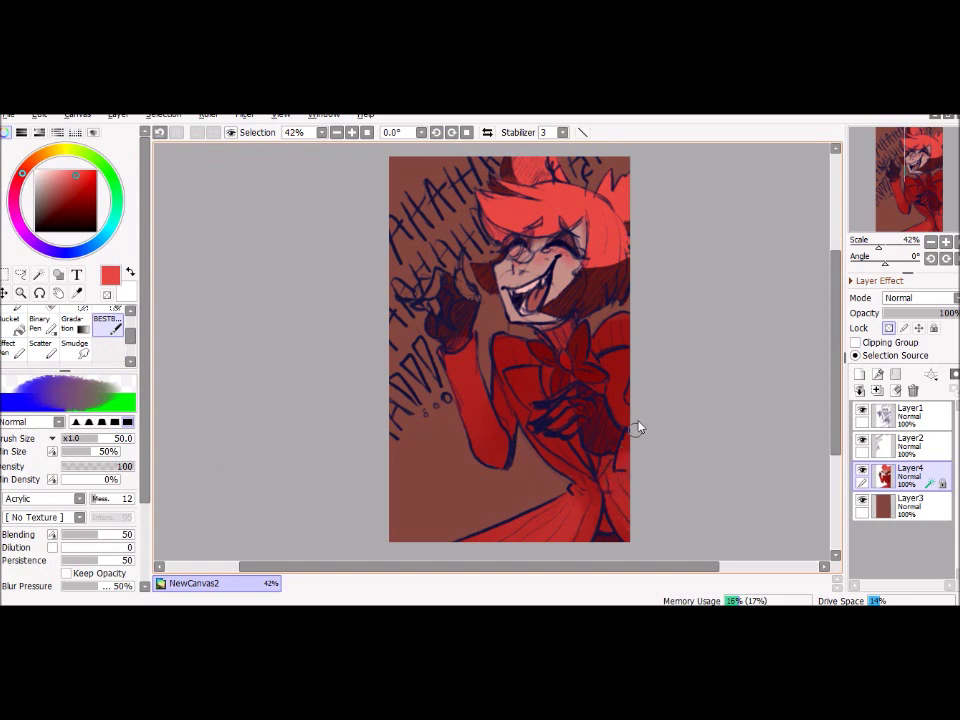
# Paint the coat's wide lapels and their edges down to the waist in the sampled dark red.
pyautogui.keyDown('alt'); pyautogui.click(606, 464); pyautogui.keyUp('alt')
pyautogui.press('n')
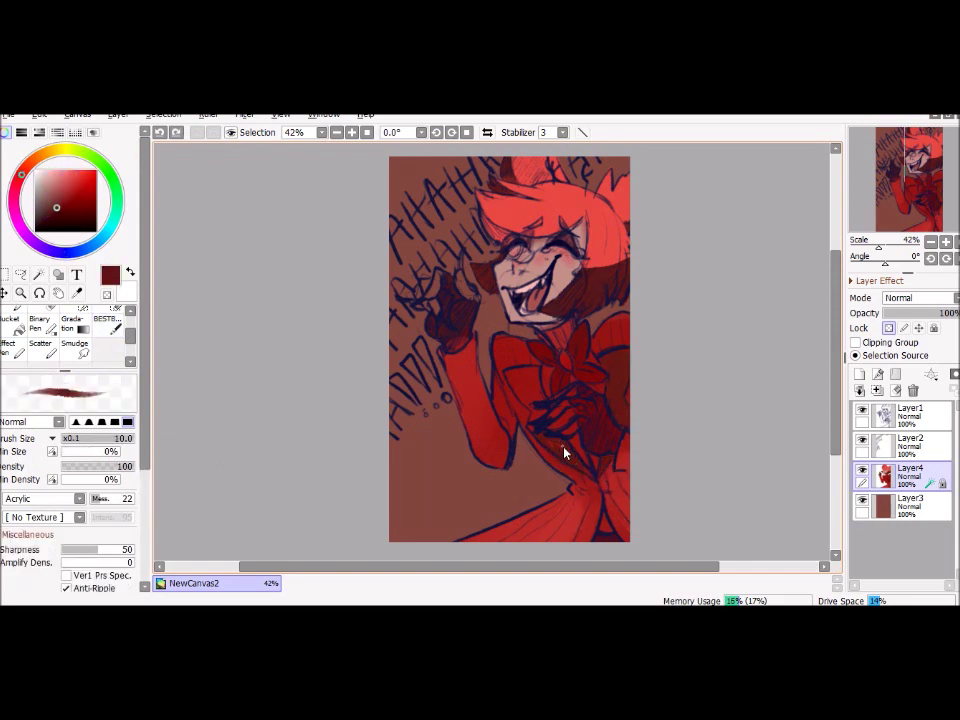
pyautogui.keyDown('alt'); pyautogui.click(531, 392); pyautogui.keyUp('alt')
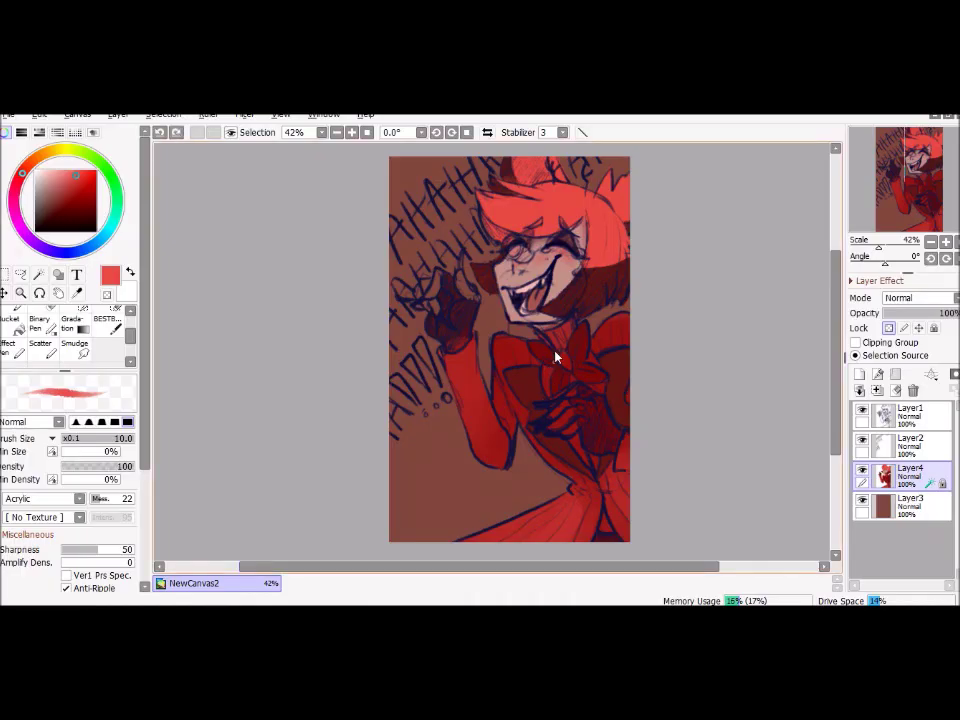
# Paint the shirt between the lapels and the bow's gem in bright red, and add bright red accents to the gloves.
pyautogui.moveTo(543, 381); pyautogui.dragTo(548, 377)
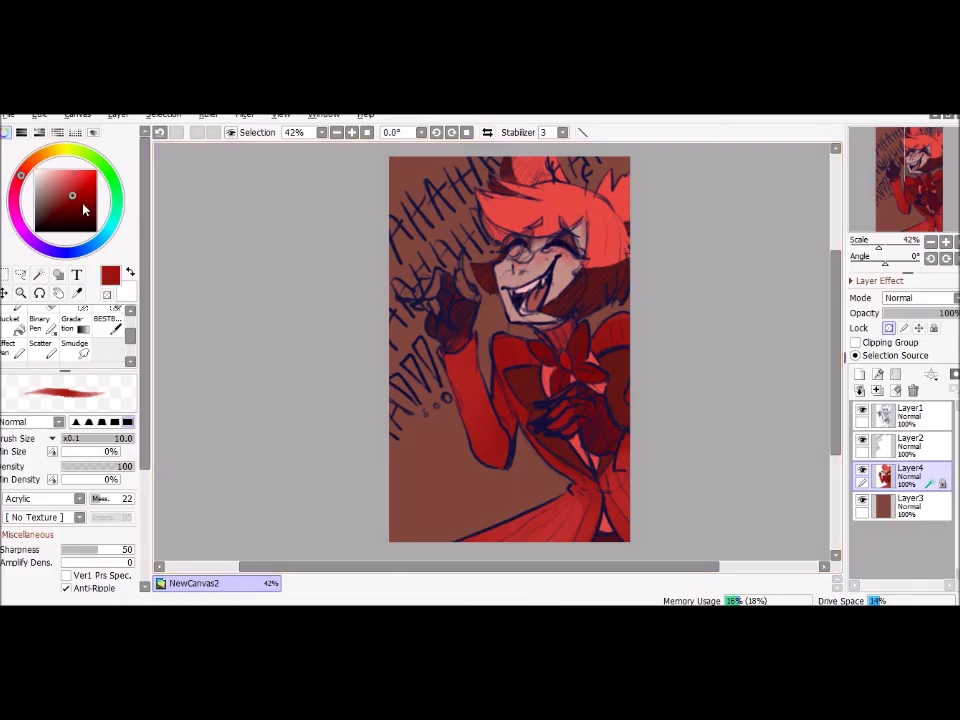
pyautogui.keyDown('alt'); pyautogui.click(567, 366); pyautogui.keyUp('alt')
pyautogui.moveTo(565, 362); pyautogui.dragTo(548, 378)
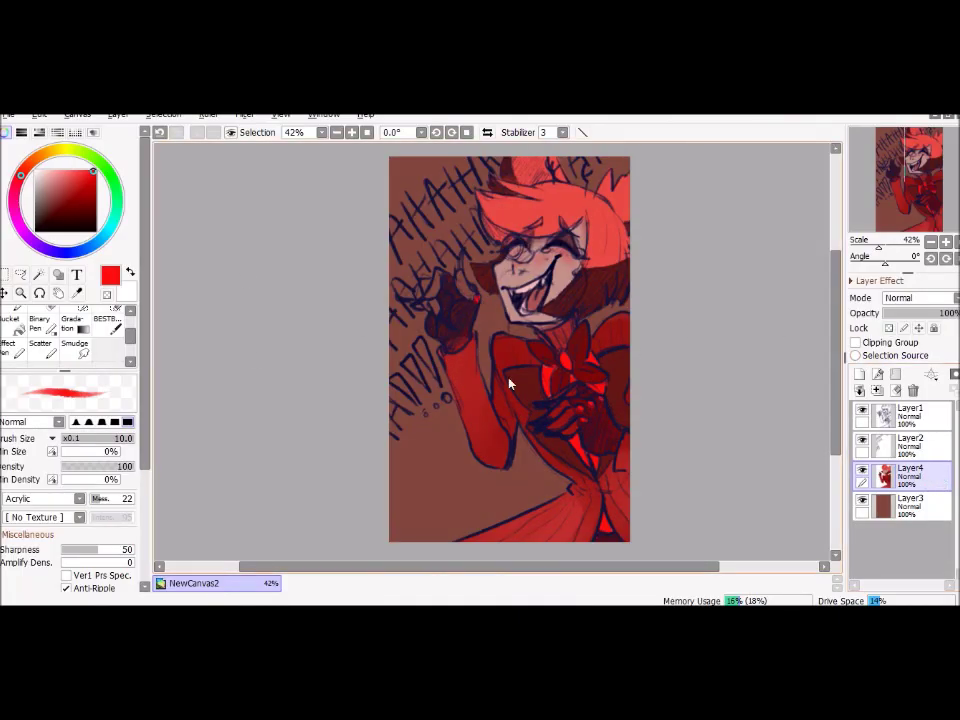
# Colour the fingers of both hands light red and clean up the gloves with the sampled dark red.
pyautogui.keyDown('alt'); pyautogui.click(452, 293); pyautogui.keyUp('alt')
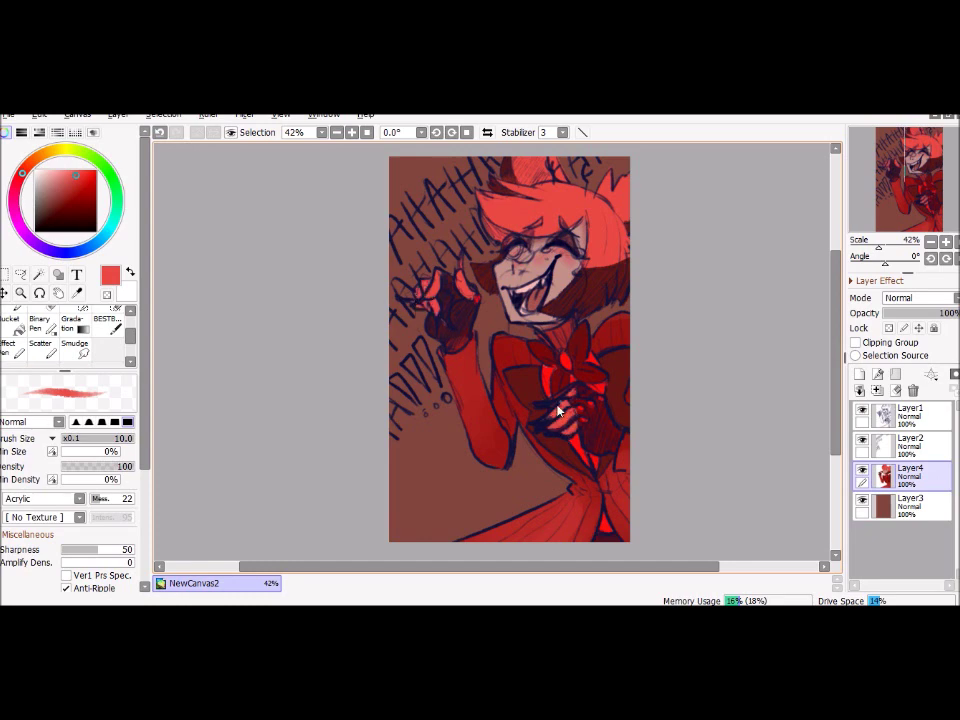
pyautogui.keyDown('alt'); pyautogui.click(590, 422); pyautogui.keyUp('alt')
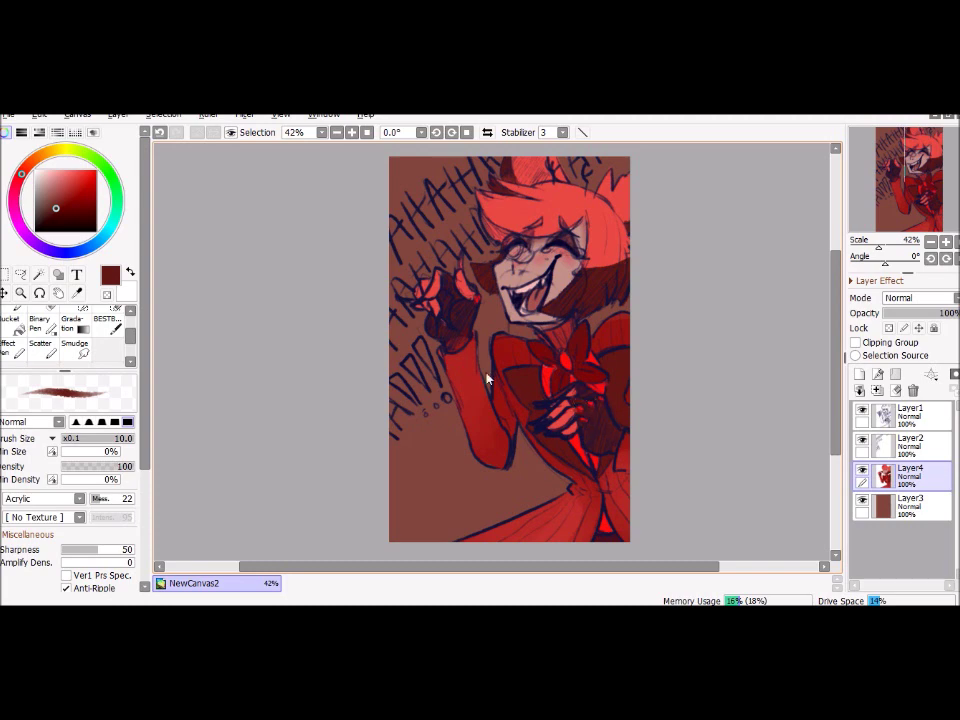
pyautogui.click(244, 114)
pyautogui.moveTo(264, 156)
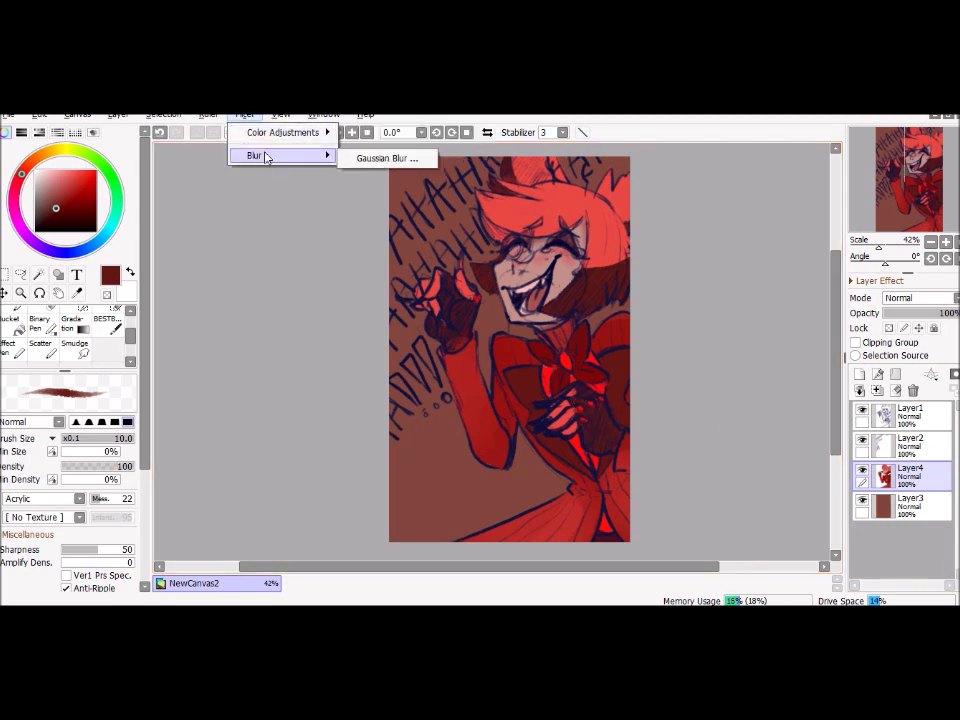
pyautogui.click(386, 156)
pyautogui.press('Escape')
# Apply Hue/Saturation to Layer4 with hue -5 and saturation +6.
pyautogui.click(244, 114)
pyautogui.moveTo(283, 133)
pyautogui.click(390, 133)
pyautogui.moveTo(217, 340); pyautogui.dragTo(216, 384)
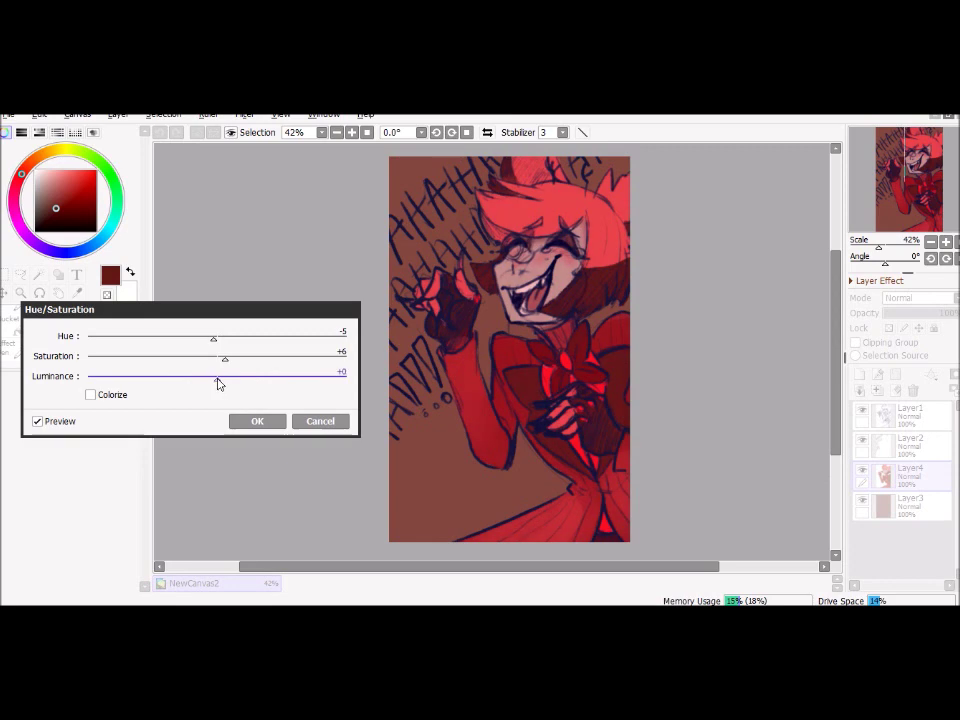
pyautogui.click(257, 421)
# Recolour the line art on Layer1 with Hue/Saturation at hue +96, saturation +73 and luminance -46.
pyautogui.click(903, 412)
pyautogui.click(244, 114)
pyautogui.moveTo(283, 133)
pyautogui.click(390, 133)
pyautogui.moveTo(217, 338); pyautogui.dragTo(286, 361)
pyautogui.click(294, 356)
pyautogui.moveTo(217, 376); pyautogui.dragTo(157, 379)
pyautogui.moveTo(294, 357); pyautogui.dragTo(279, 362)
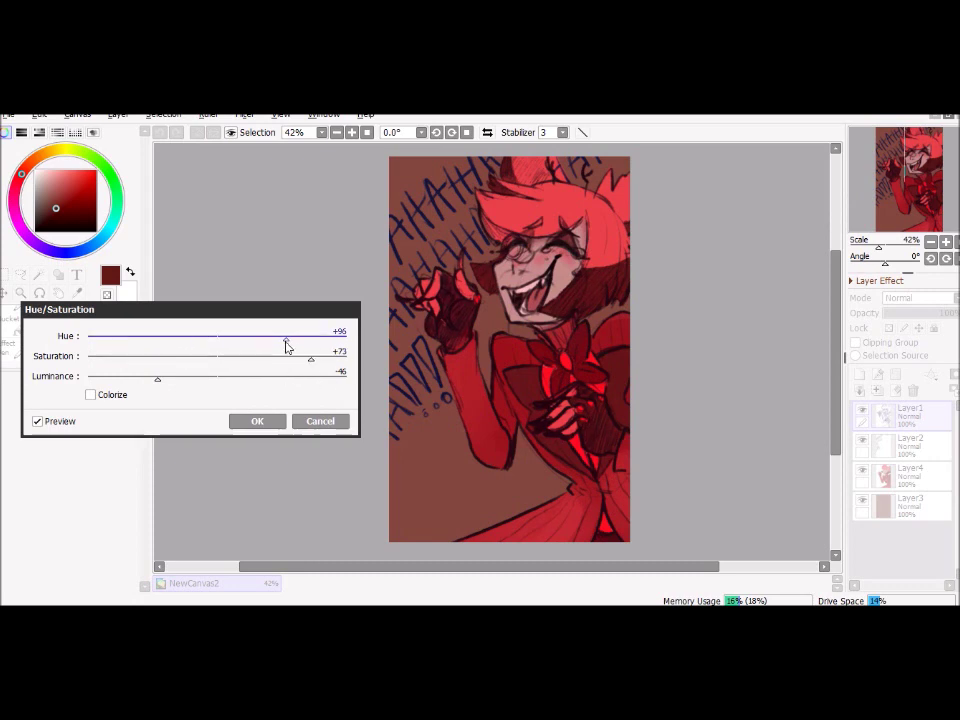
pyautogui.press('Return')
# Draw thin pinstripes over the coat on Layer1 in bright orange-red with the size 10 brush.
pyautogui.hscroll(1, 460, 255)
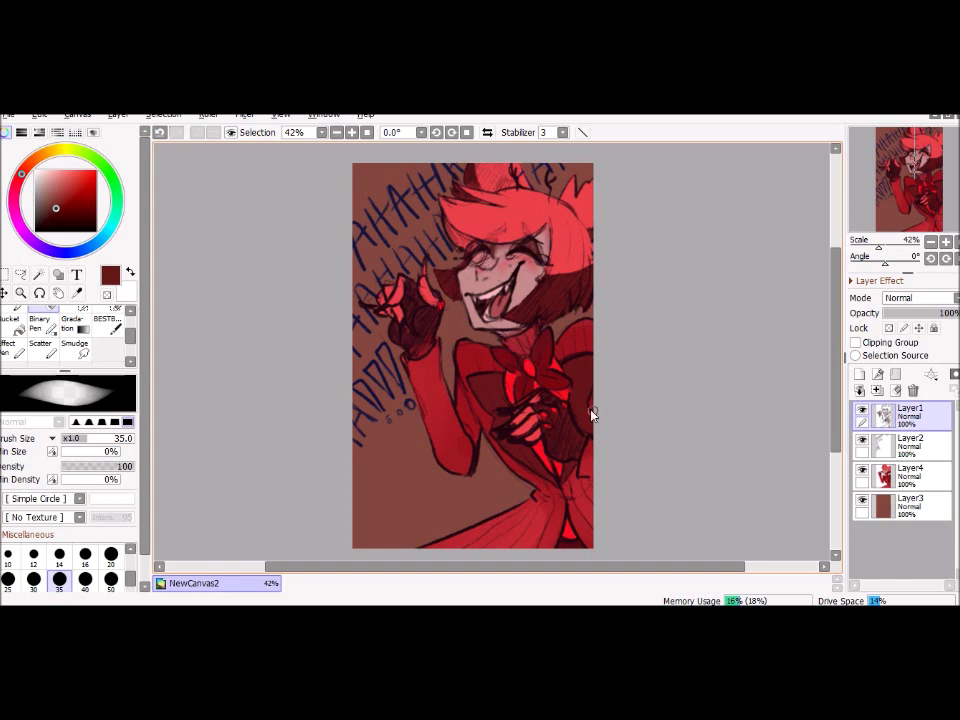
pyautogui.keyDown('alt'); pyautogui.click(578, 362); pyautogui.keyUp('alt')
pyautogui.press('b')
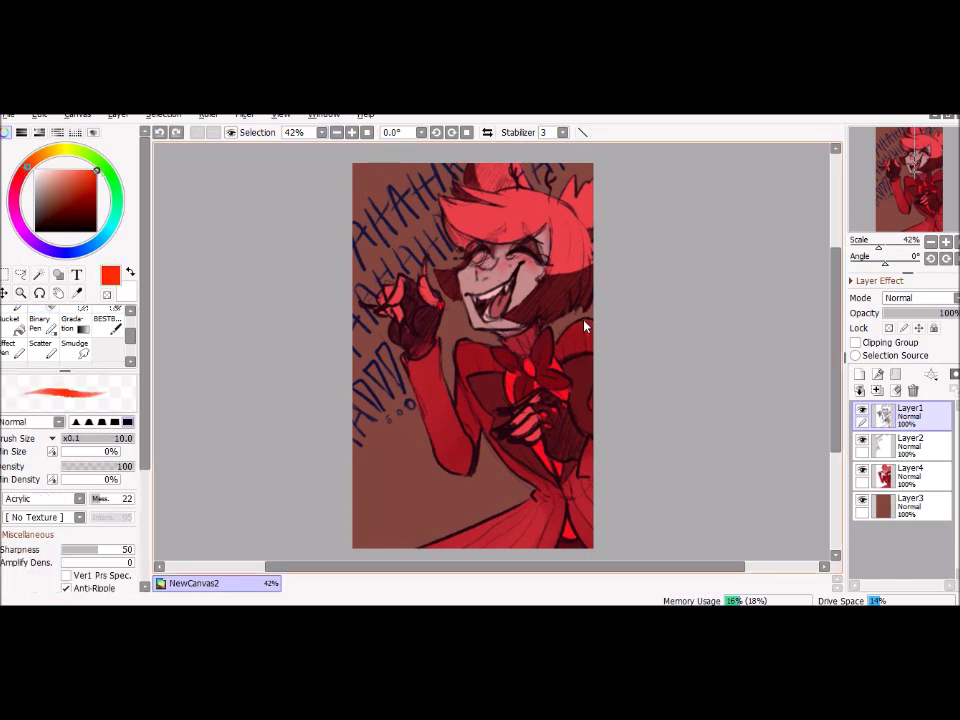
# Strengthen the outlines of the bow, coat and monocle on Layer1 with a very dark maroon.
pyautogui.keyDown('alt'); pyautogui.click(591, 489); pyautogui.keyUp('alt')
pyautogui.press('n')
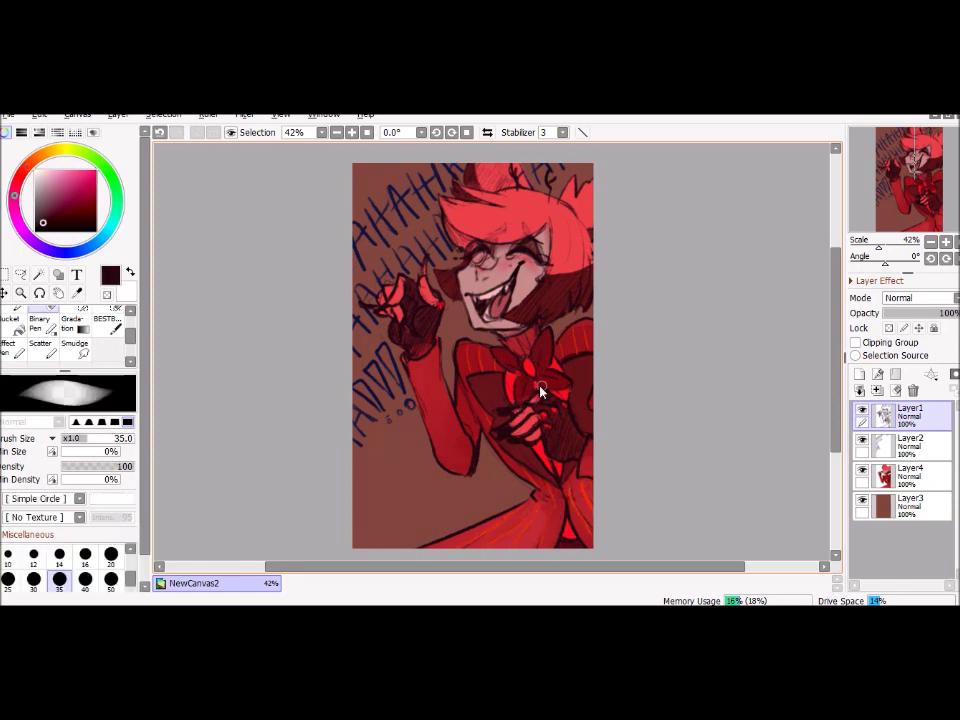
pyautogui.press('b')
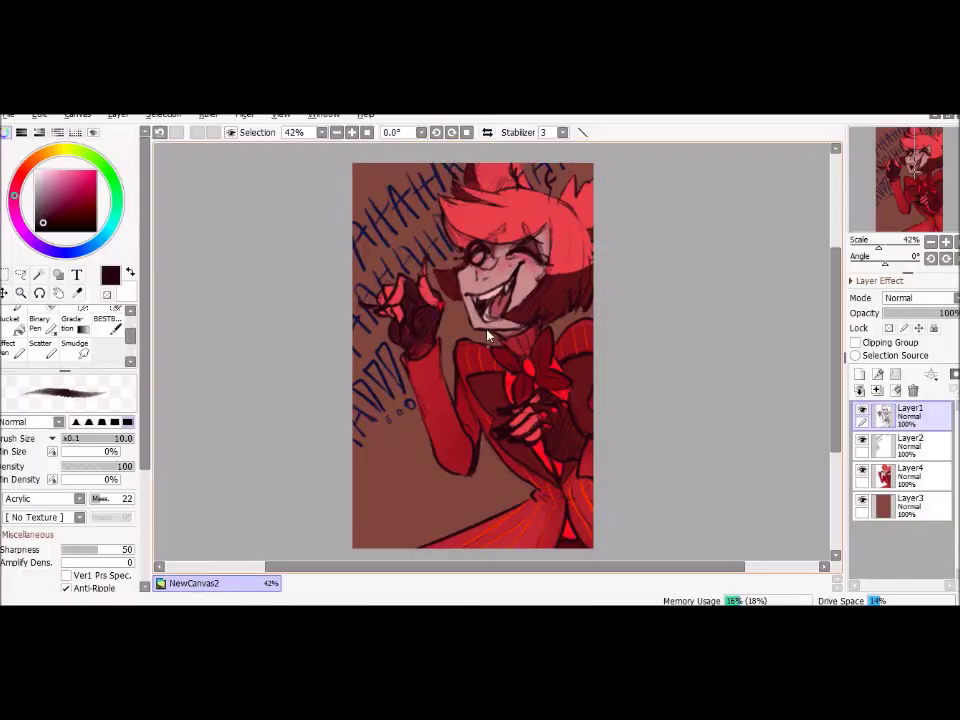
# On Layer4, choose a brownish orange and select the monocle's lens area.
pyautogui.click(905, 472)
pyautogui.click(66, 193)
pyautogui.click(88, 345)
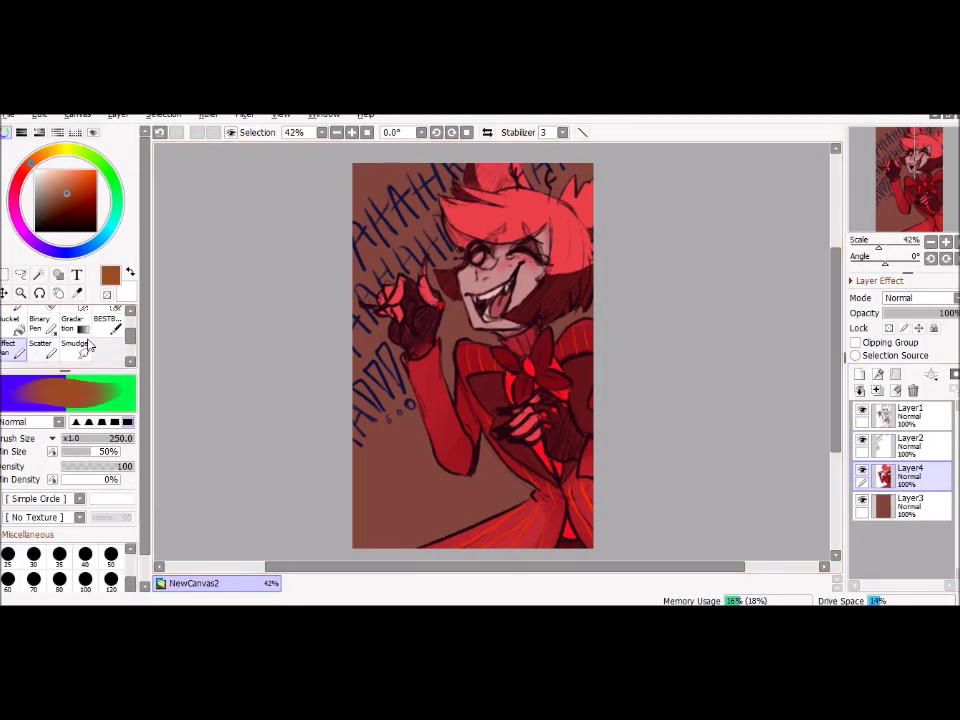
pyautogui.click(10, 318)
pyautogui.scroll(1, 133, 340)
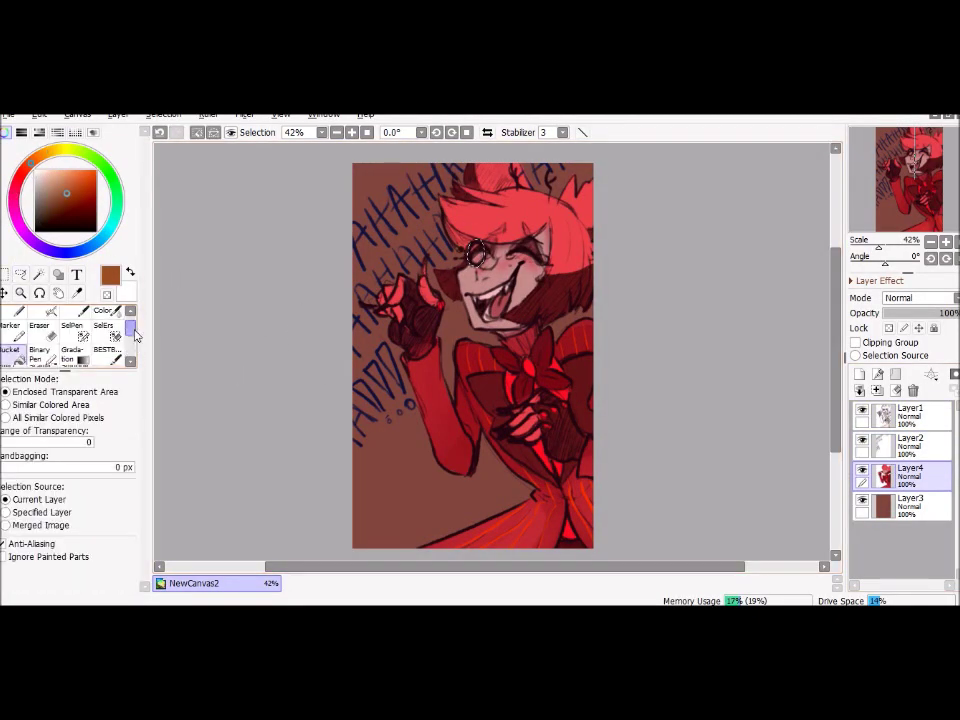
# Shade the selected monocle lens with the Effect Pen at size 62, shifting the colour to light orange.
pyautogui.scroll(-1, 133, 340)
pyautogui.click(8, 343)
pyautogui.keyDown('alt'); pyautogui.click(440, 300); pyautogui.keyUp('alt')
pyautogui.keyDown('alt'); pyautogui.click(483, 287); pyautogui.keyUp('alt')
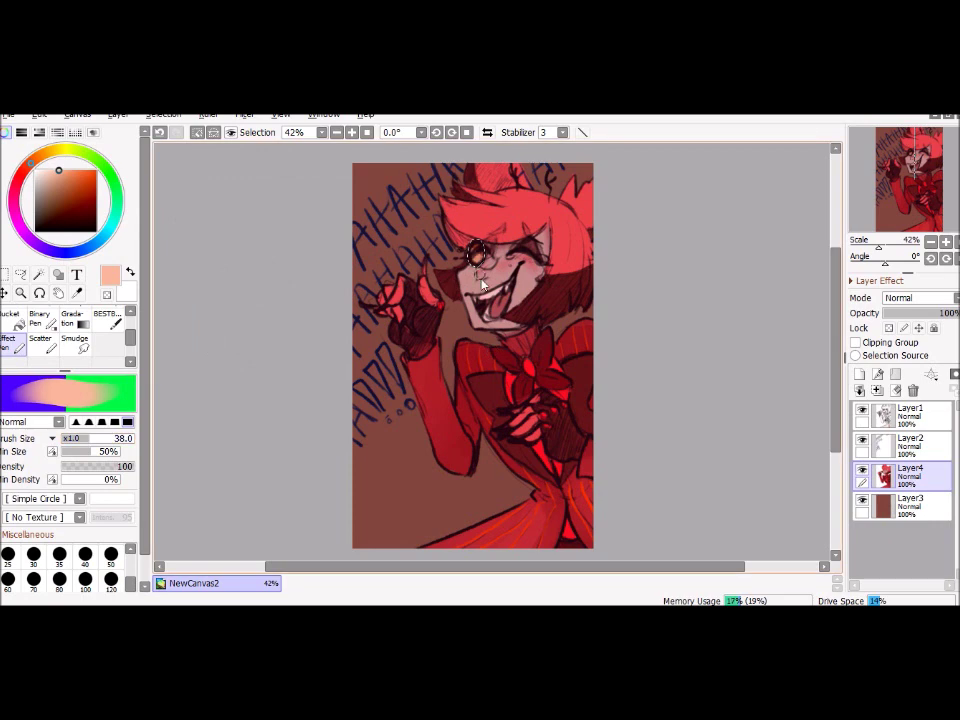
pyautogui.keyDown('alt'); pyautogui.click(485, 235); pyautogui.keyUp('alt')
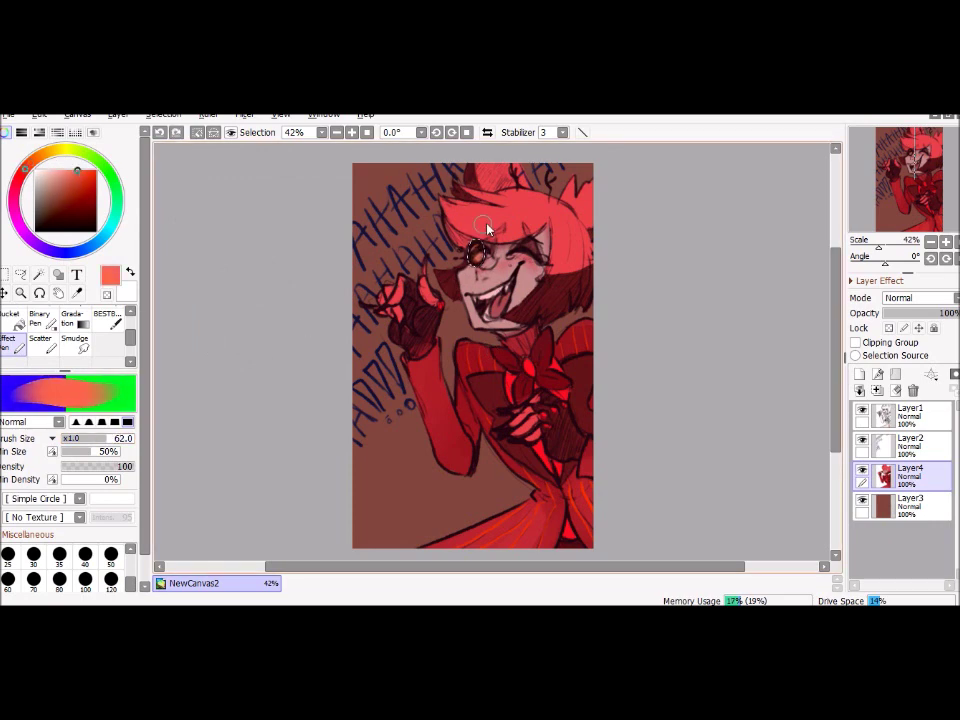
pyautogui.moveTo(62, 152); pyautogui.dragTo(40, 163)
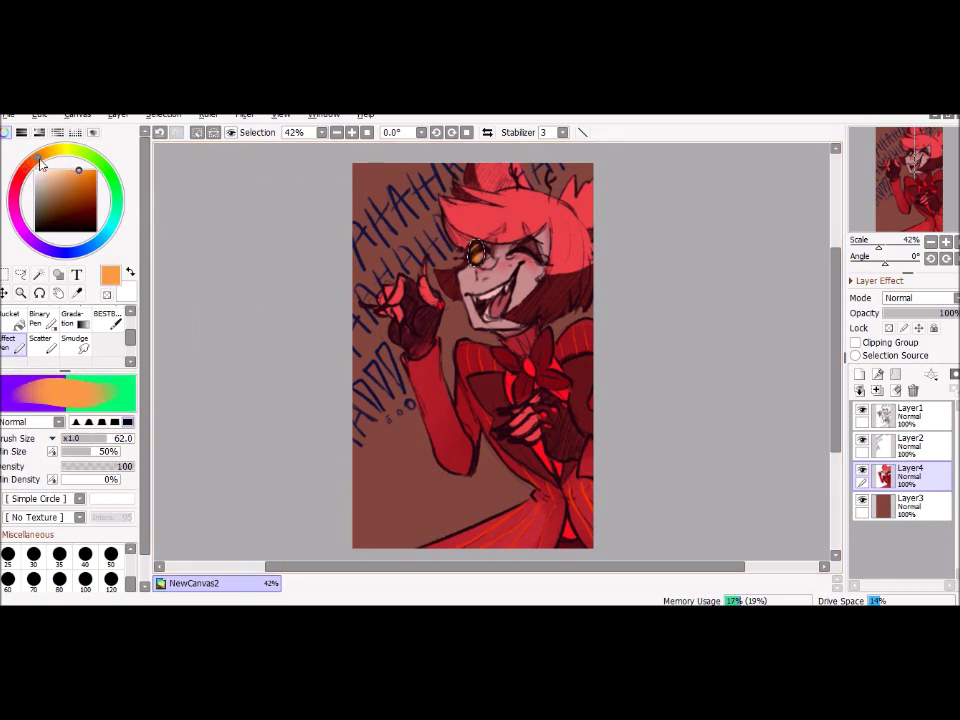
# Tint the monocle lens on Layer4 with yellow and red tones, reducing the Effect Pen to size 30.
pyautogui.keyDown('alt'); pyautogui.click(486, 228); pyautogui.keyUp('alt')
pyautogui.keyDown('alt'); pyautogui.click(478, 255); pyautogui.keyUp('alt')
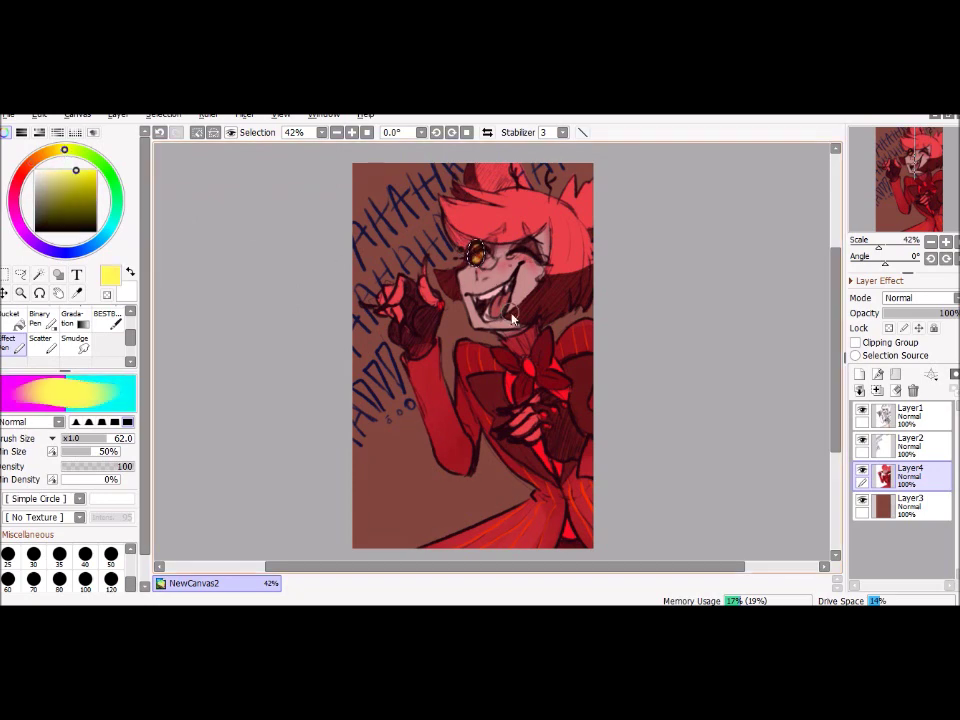
pyautogui.keyDown('alt'); pyautogui.click(500, 322); pyautogui.keyUp('alt')
pyautogui.press('[')
pyautogui.press('[')
pyautogui.press('[')
pyautogui.press('[')
pyautogui.press('[')
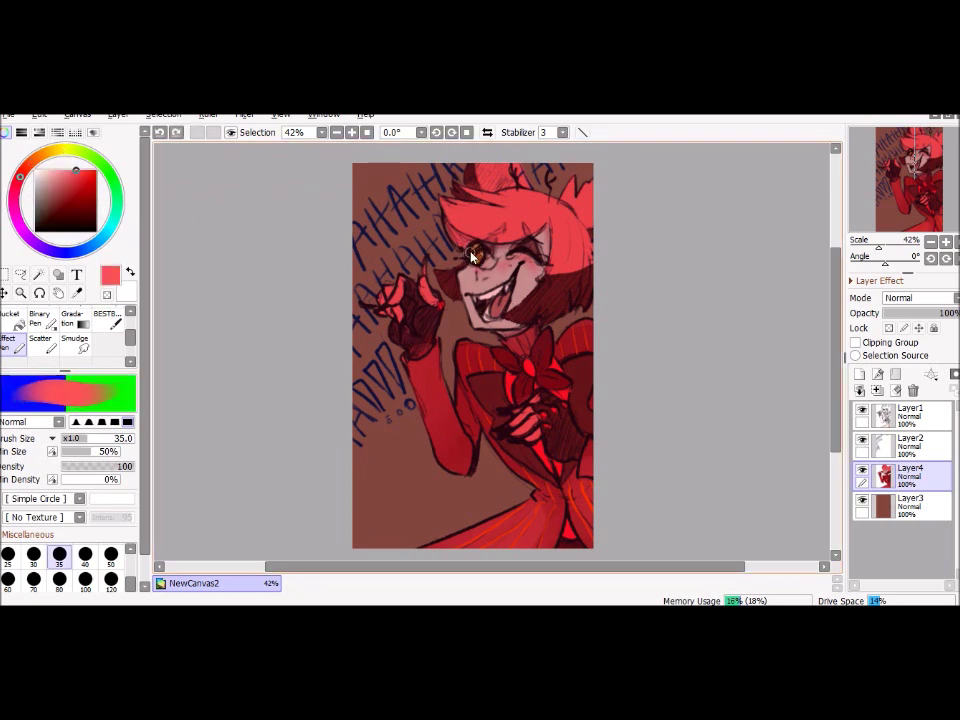
pyautogui.keyDown('alt'); pyautogui.click(491, 261); pyautogui.keyUp('alt')
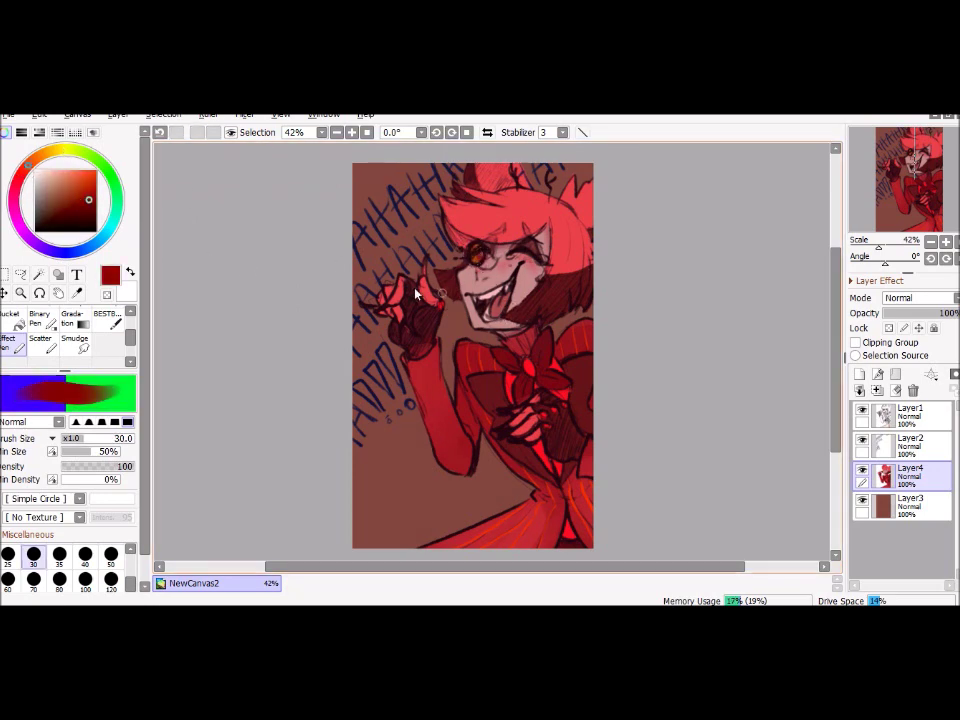
# Add a new layer above Layer1 and set its blending mode to Dodge.
pyautogui.keyDown('alt'); pyautogui.click(496, 297); pyautogui.keyUp('alt')
pyautogui.hotkey('ctrl', 'shift', 'n')
pyautogui.keyDown('alt'); pyautogui.click(500, 216); pyautogui.keyUp('alt')
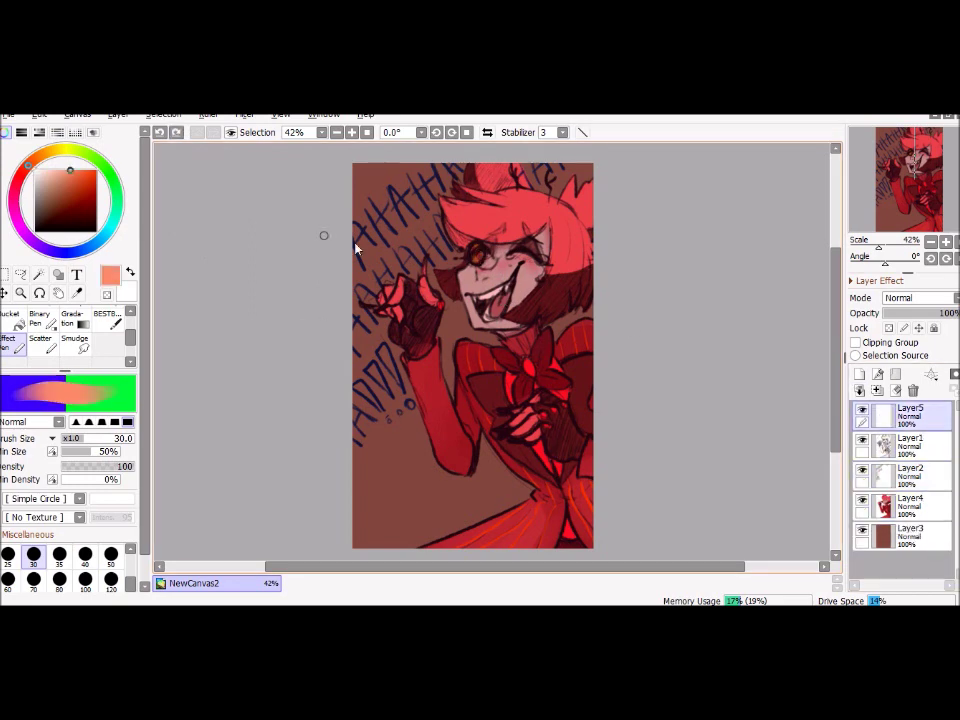
pyautogui.click(917, 297)
pyautogui.click(905, 400)
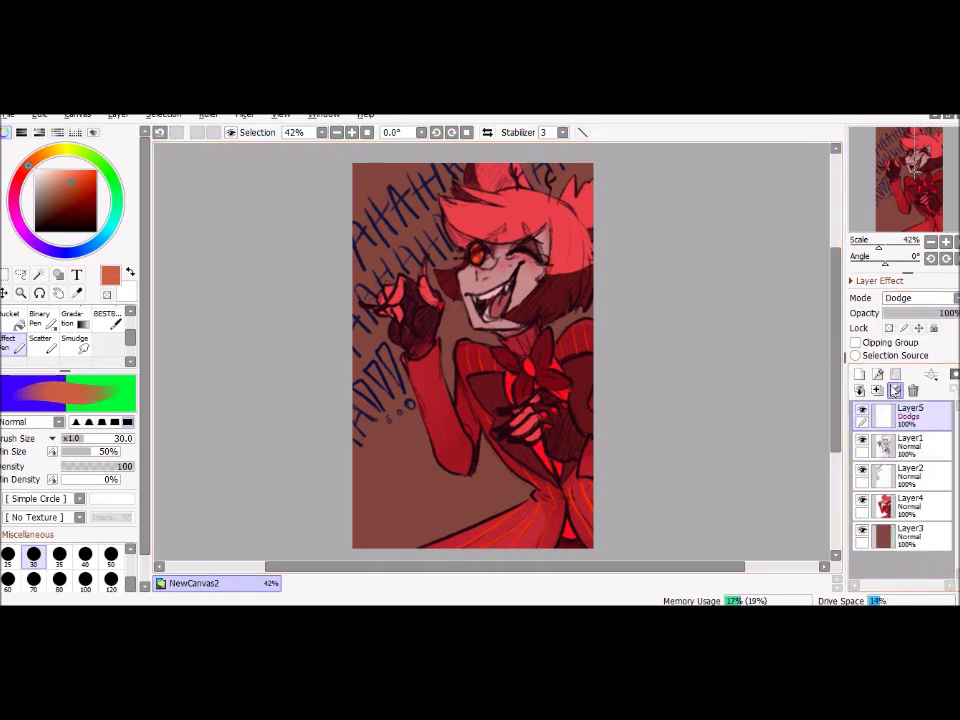
# Brighten the monocle lens and hair on the Dodge layer with orange and purple tones at brush size 30.
pyautogui.click(78, 209)
pyautogui.click(99, 161)
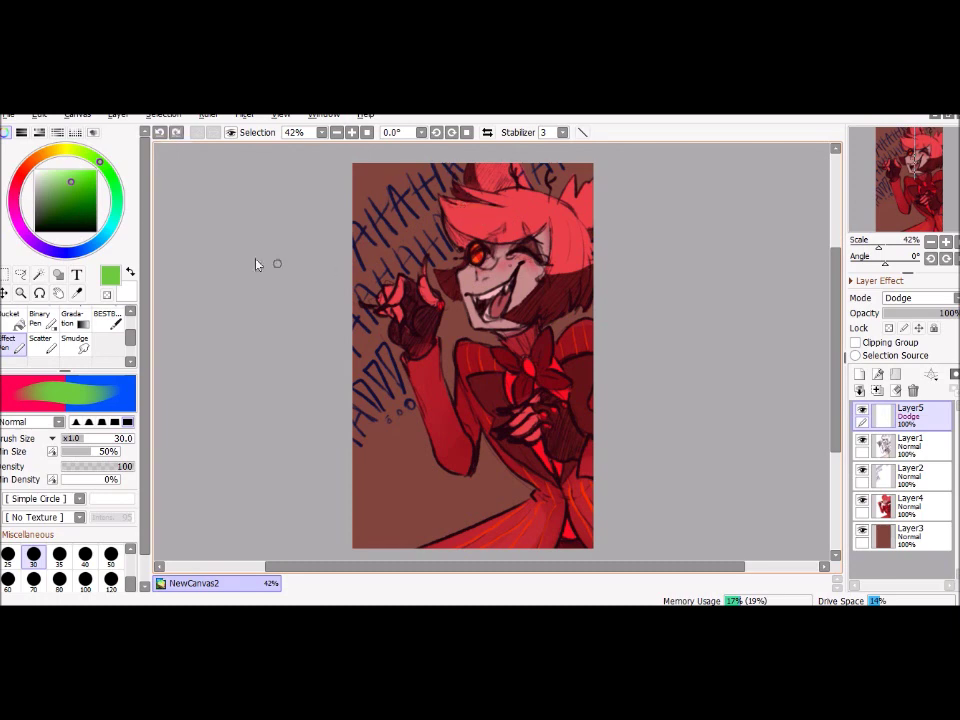
pyautogui.moveTo(110, 172)
pyautogui.mouseDown()
pyautogui.moveTo(122, 200)
pyautogui.moveTo(95, 245)
pyautogui.moveTo(47, 249)
pyautogui.mouseUp()
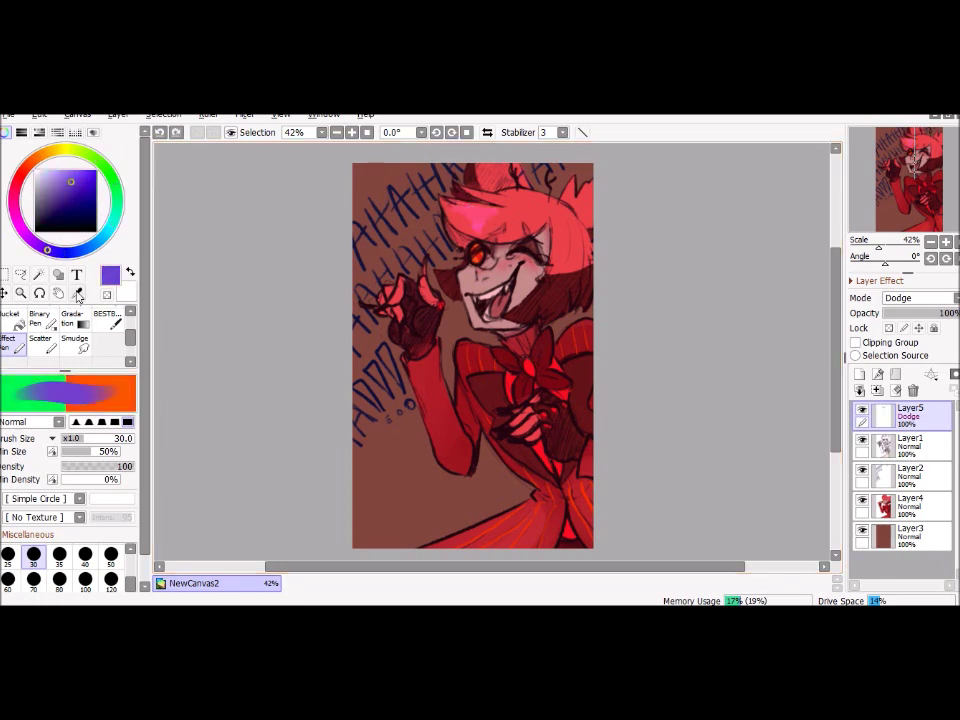
pyautogui.keyDown('alt'); pyautogui.click(493, 236); pyautogui.keyUp('alt')
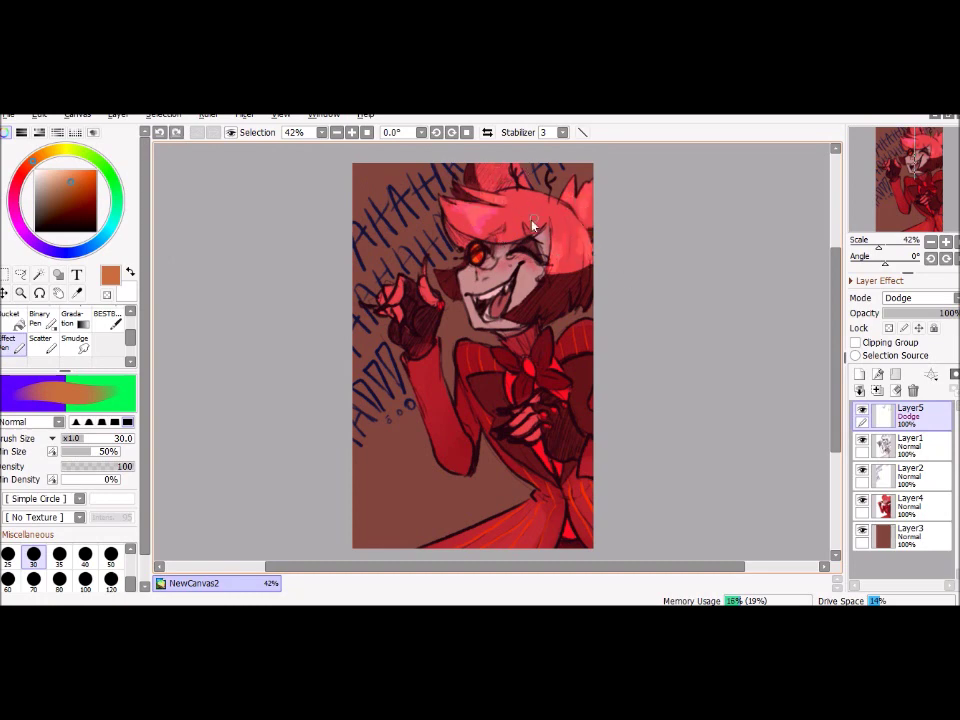
# Add a new Overlay layer on top and shade the hair, face and coat in dark red at size 30.
pyautogui.keyDown('alt'); pyautogui.click(561, 247); pyautogui.keyUp('alt')
pyautogui.click(859, 374)
pyautogui.click(918, 298)
pyautogui.click(905, 350)
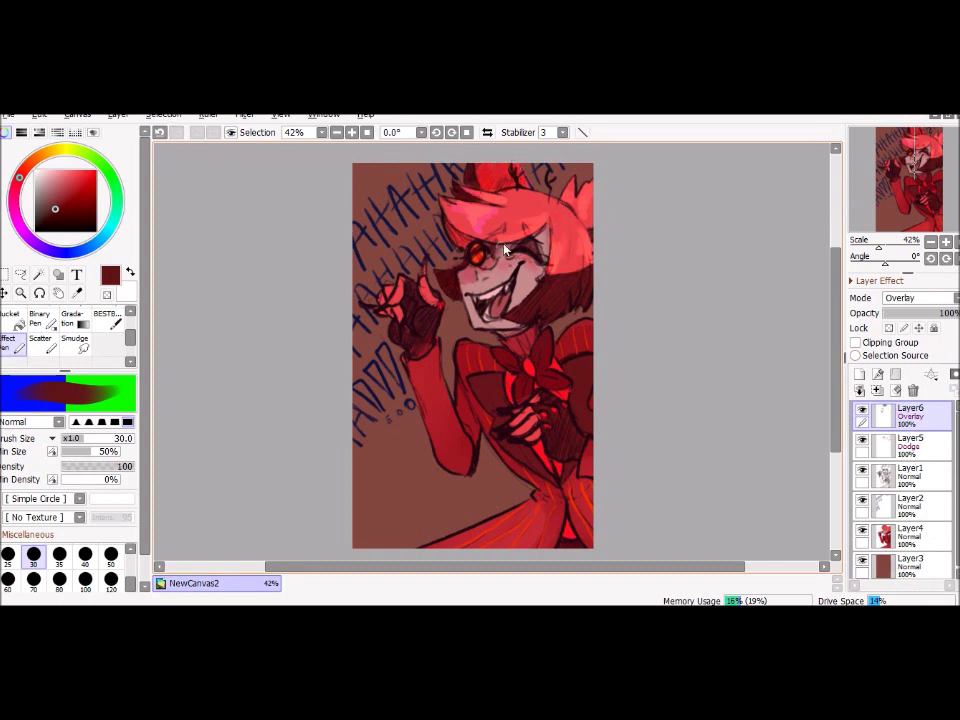
pyautogui.moveTo(540, 238); pyautogui.dragTo(508, 327)
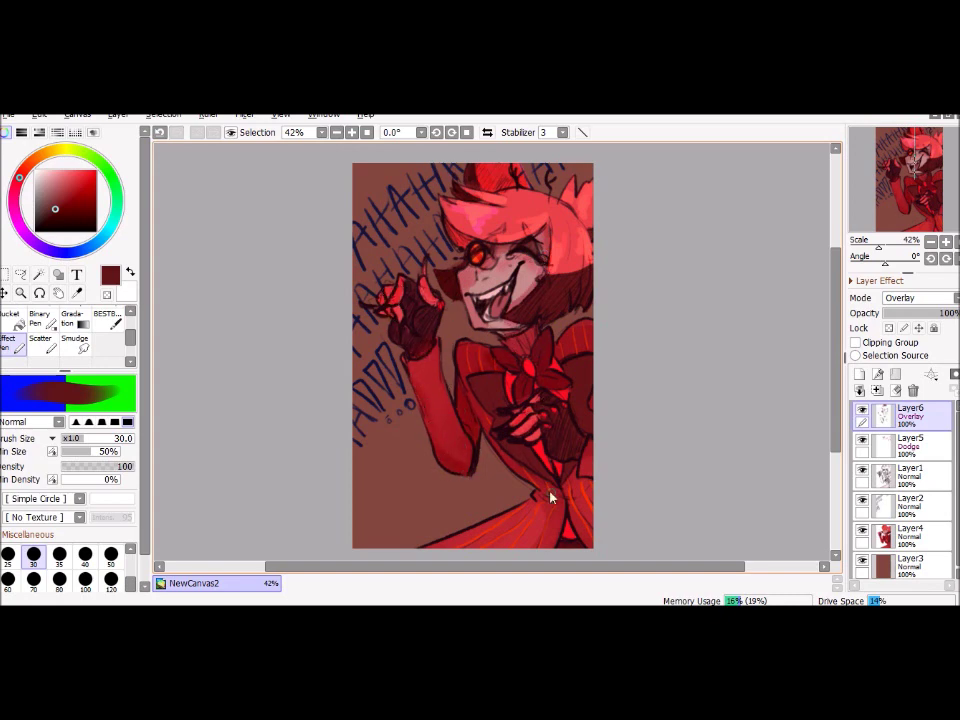
pyautogui.moveTo(544, 508); pyautogui.dragTo(490, 529)
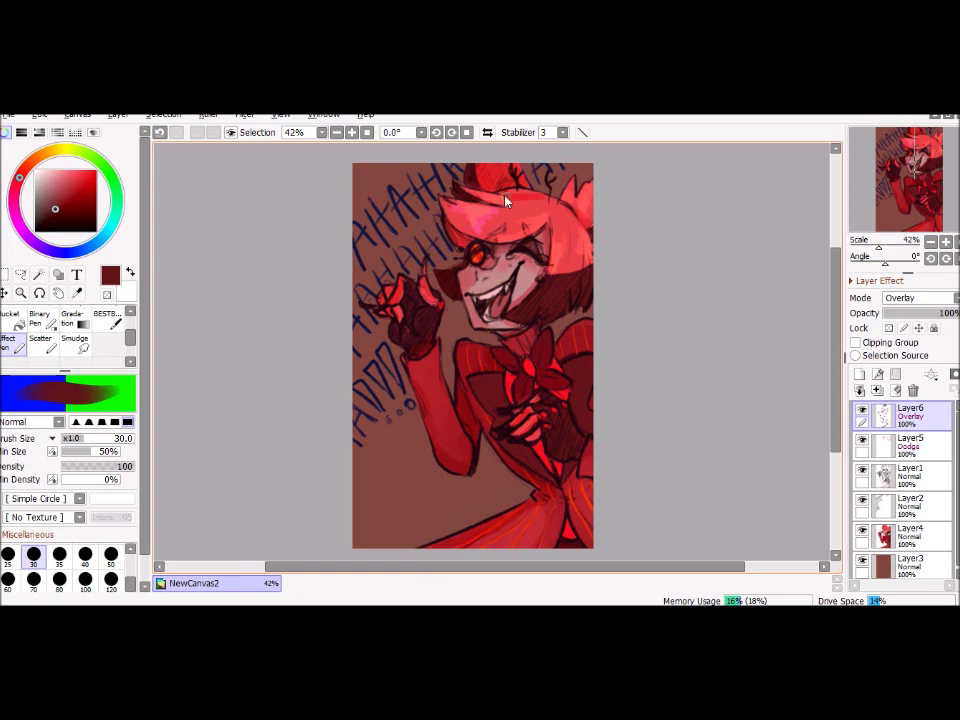
# On the Dodge layer, smudge the hair highlights at size 50 and paint pale pink highlights on the bow's centre gem.
pyautogui.click(905, 445)
pyautogui.click(75, 343)
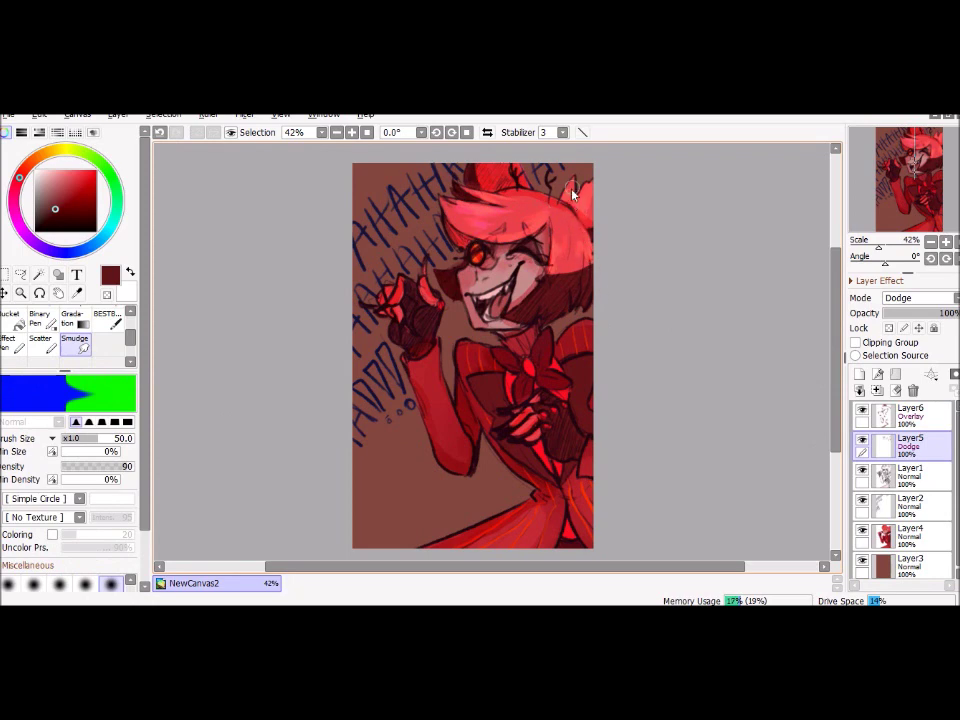
pyautogui.click(10, 343)
pyautogui.keyDown('alt'); pyautogui.click(527, 368); pyautogui.keyUp('alt')
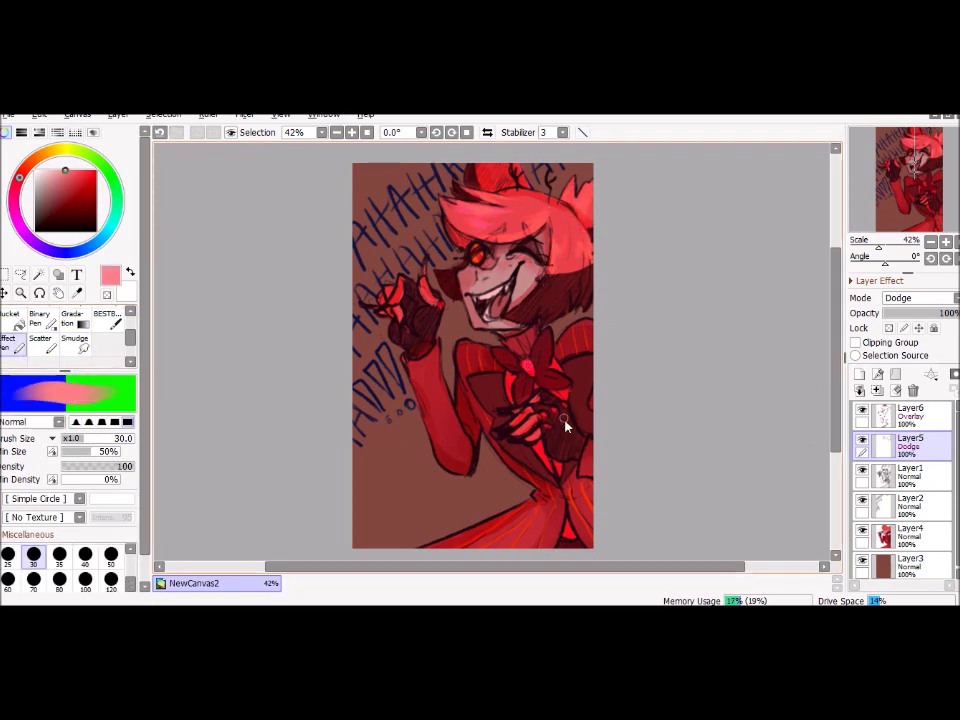
pyautogui.click(40, 171)
pyautogui.press('s')
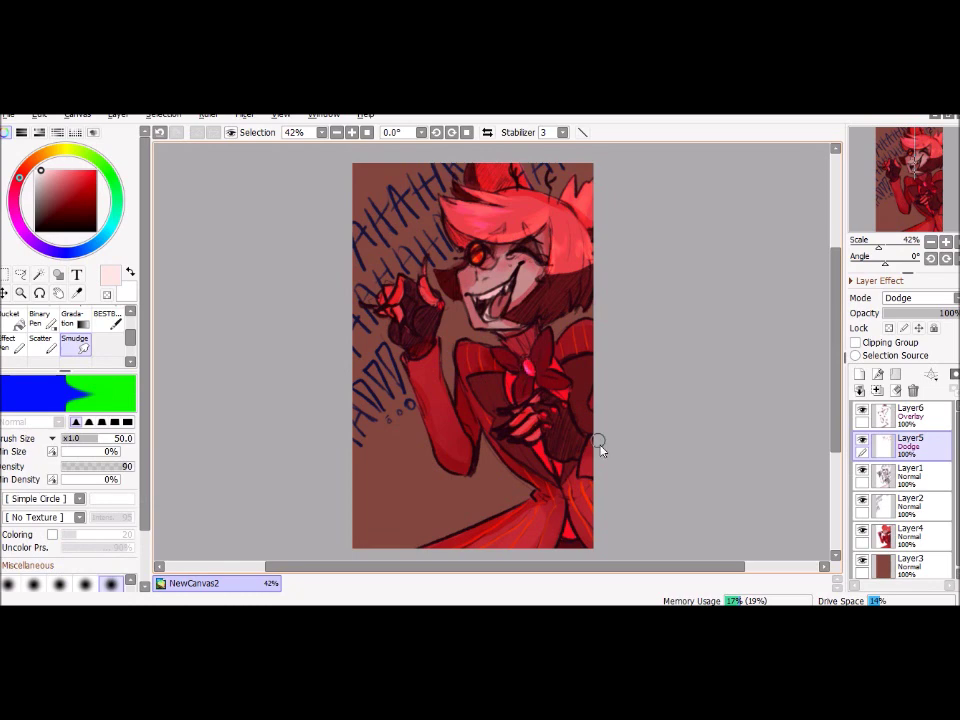
# Touch up the bow and collar shading on Layer4 with sampled dark reds and a size 50 painting brush.
pyautogui.click(905, 415)
pyautogui.press('b')
pyautogui.keyDown('alt'); pyautogui.click(380, 285); pyautogui.keyUp('alt')
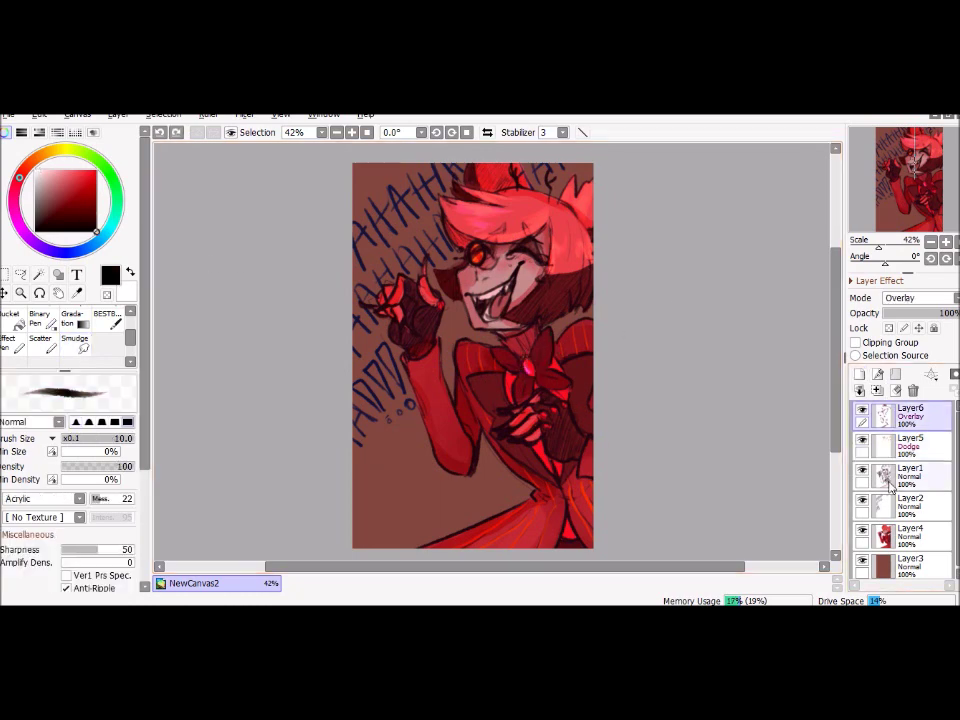
pyautogui.click(905, 535)
pyautogui.keyDown('alt'); pyautogui.click(532, 374); pyautogui.keyUp('alt')
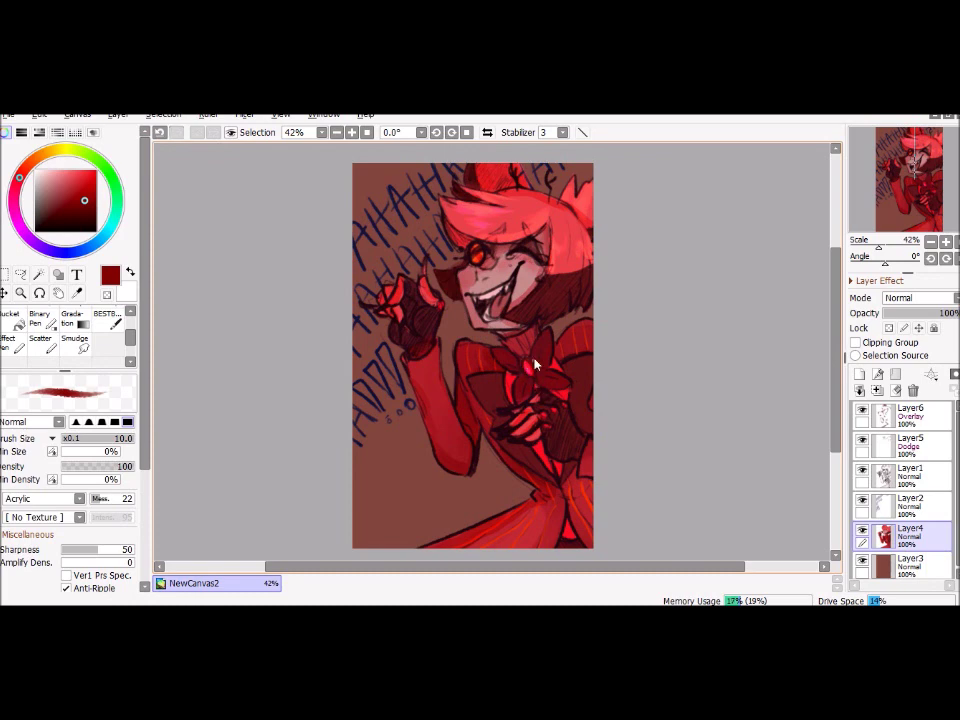
pyautogui.keyDown('alt'); pyautogui.click(540, 375); pyautogui.keyUp('alt')
pyautogui.click(107, 320)
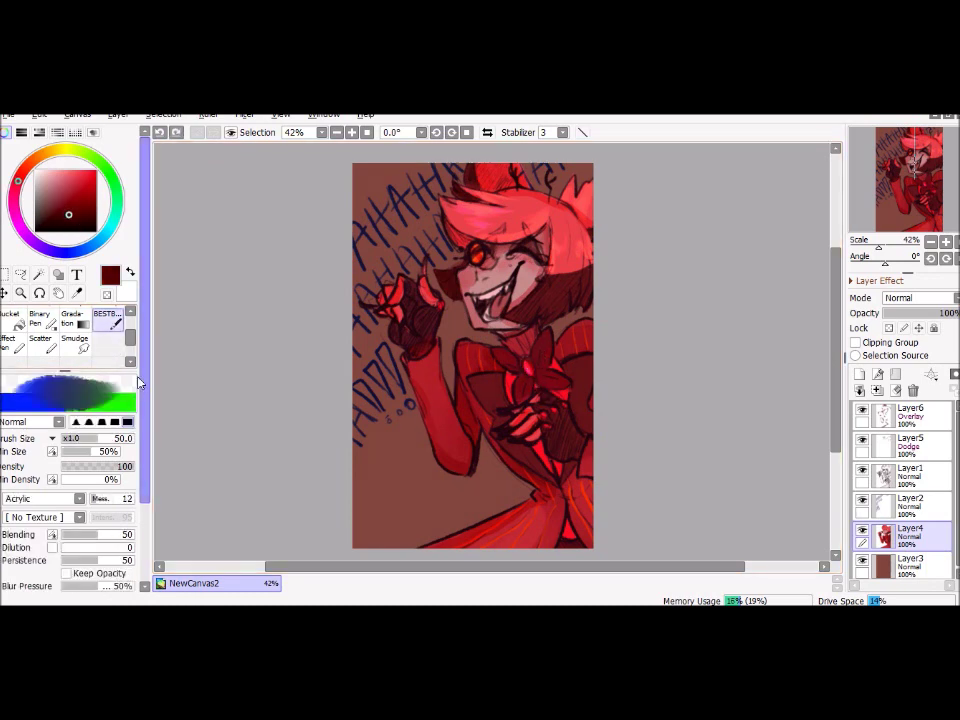
pyautogui.keyDown('alt'); pyautogui.click(503, 358); pyautogui.keyUp('alt')
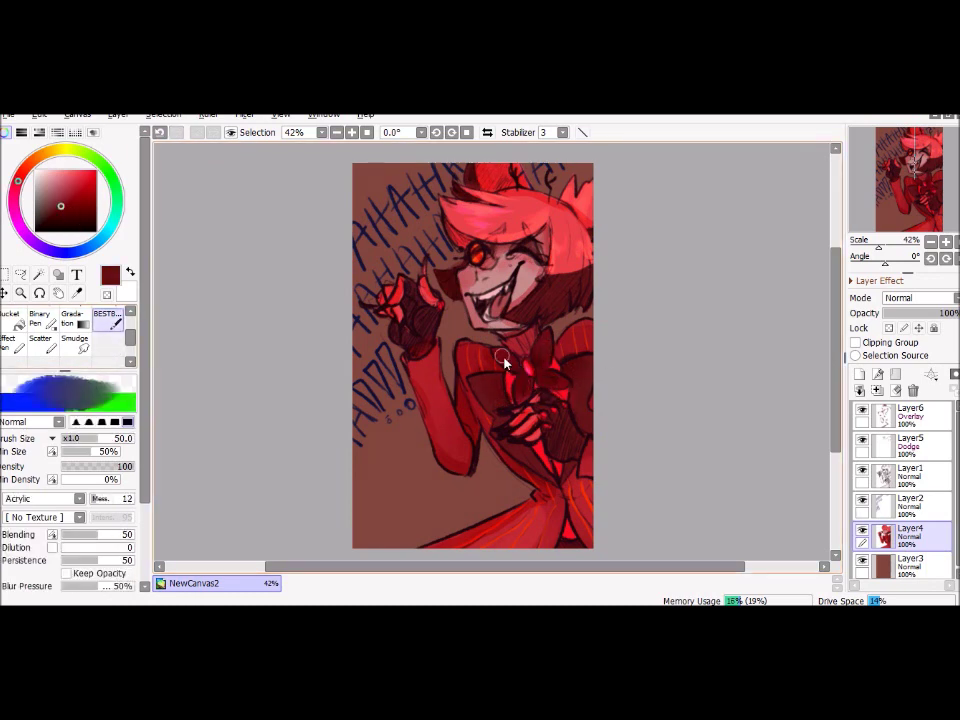
# Move the lettering's Layer2 below Layer4 and recolour it with Hue/Saturation: hue +118, saturation +100, luminance +33.
pyautogui.moveTo(905, 500); pyautogui.dragTo(905, 530)
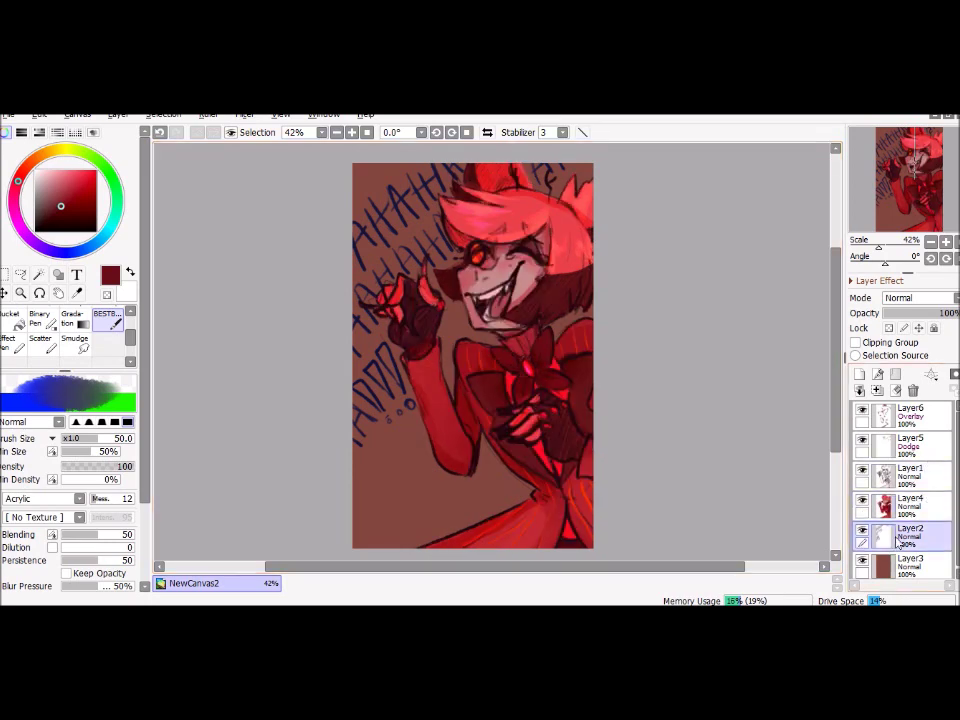
pyautogui.click(244, 114)
pyautogui.moveTo(290, 132)
pyautogui.click(366, 145)
pyautogui.moveTo(214, 357); pyautogui.dragTo(346, 357)
pyautogui.moveTo(178, 336); pyautogui.dragTo(313, 338)
pyautogui.moveTo(214, 376); pyautogui.dragTo(257, 376)
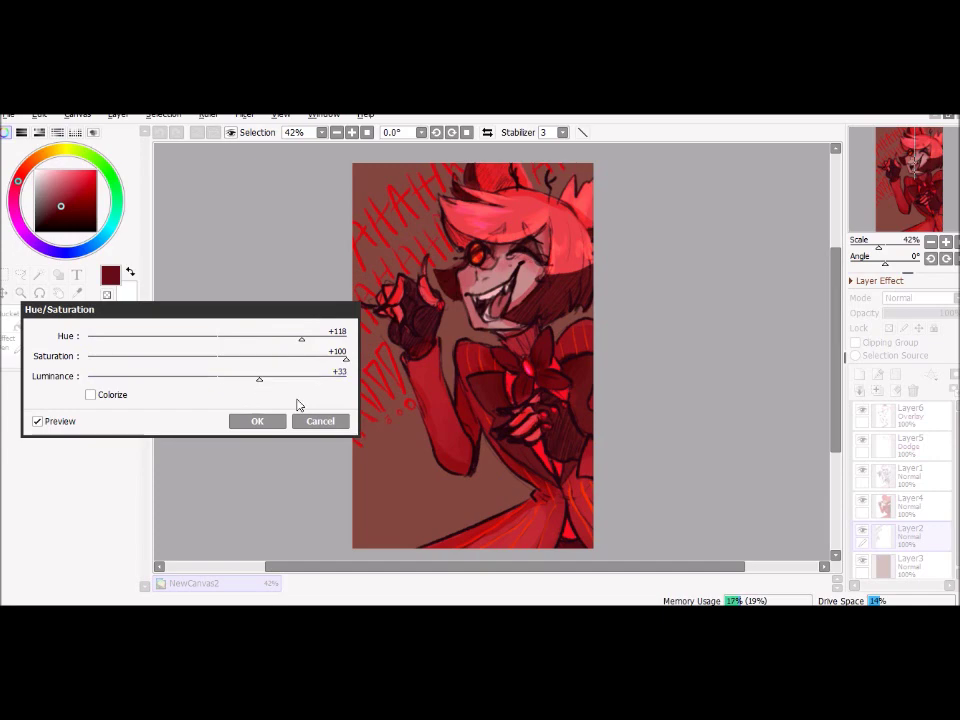
pyautogui.click(257, 421)
pyautogui.click(244, 114)
pyautogui.click(351, 158)
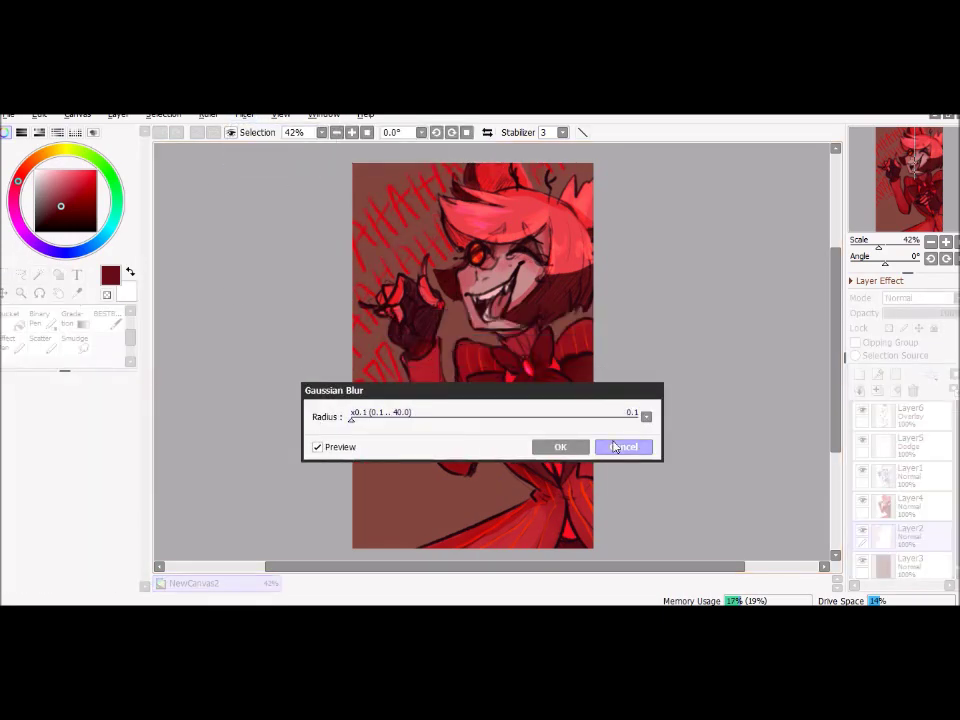
pyautogui.click(621, 446)
pyautogui.scroll(-1, 508, 313)
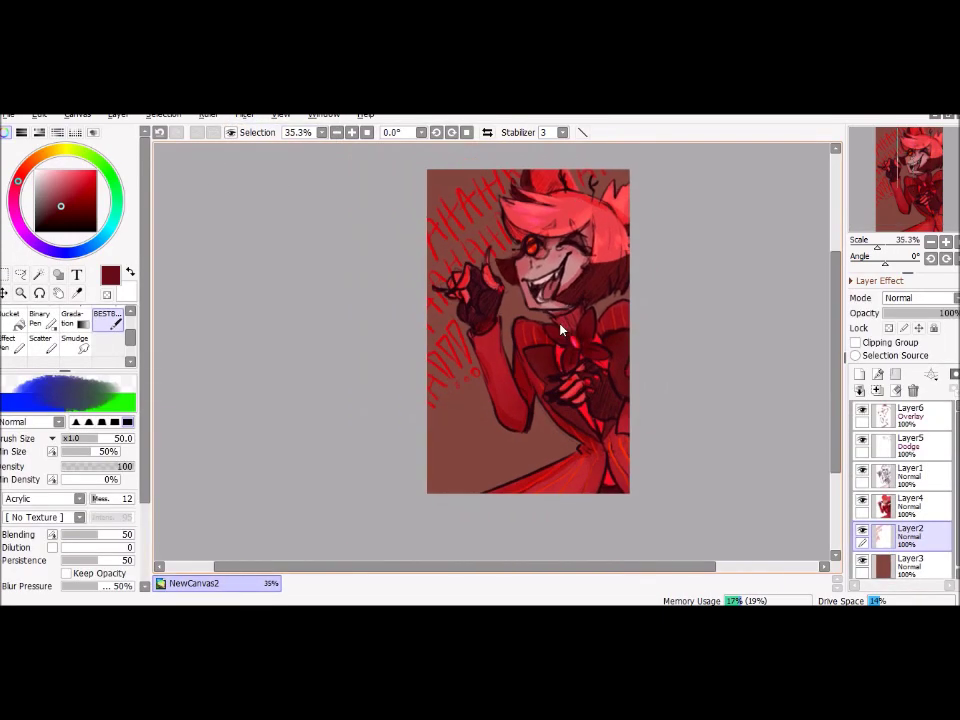
pyautogui.scroll(1, 561, 332)
# Set the blending mode of the line art on Layer1 to Burn at 100% opacity.
pyautogui.moveTo(884, 505); pyautogui.dragTo(906, 470)
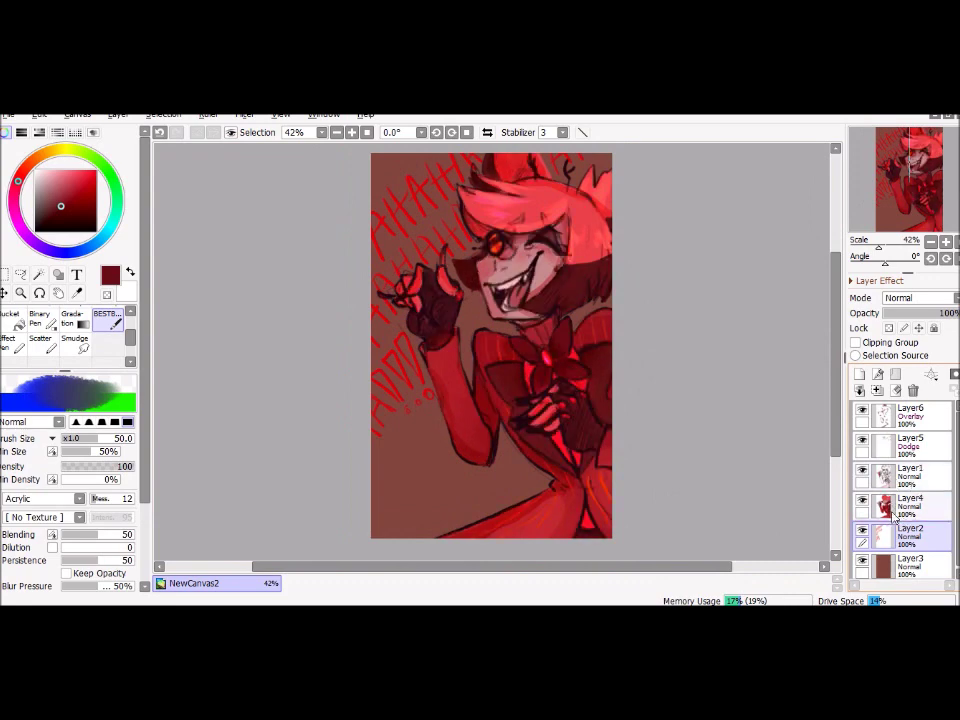
pyautogui.click(918, 298)
pyautogui.click(905, 326)
pyautogui.click(928, 313)
pyautogui.moveTo(929, 313); pyautogui.dragTo(958, 313)
pyautogui.click(918, 298)
pyautogui.click(908, 422)
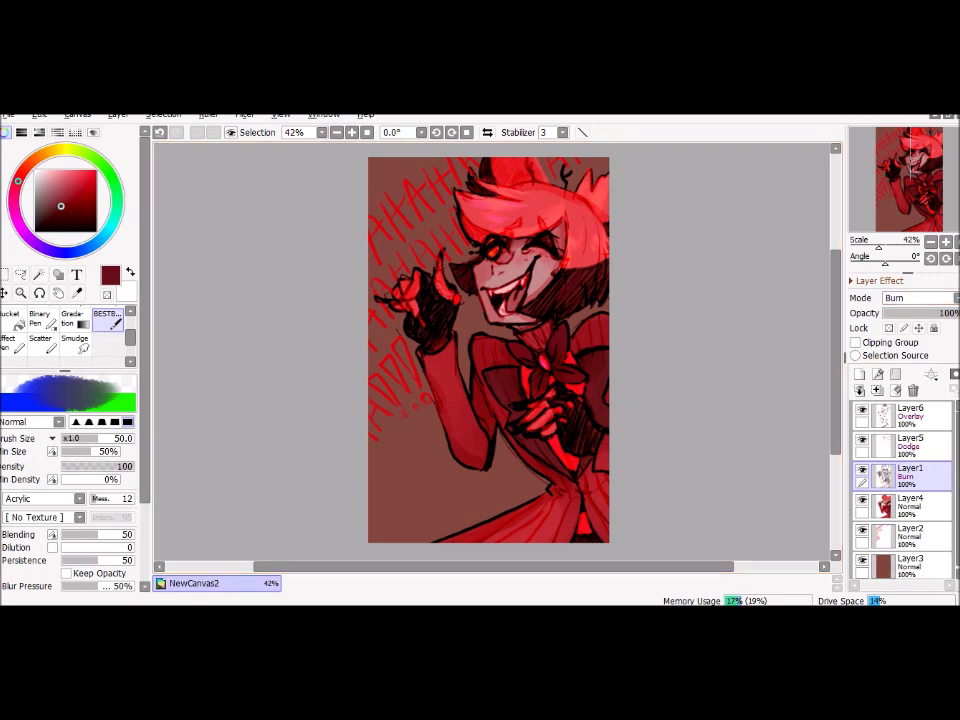
# Fill the background on Layer3 with a dark red using the Bucket.
pyautogui.click(905, 565)
pyautogui.click(96, 232)
pyautogui.click(12, 316)
pyautogui.click(397, 469)
pyautogui.click(80, 205)
pyautogui.click(429, 489)
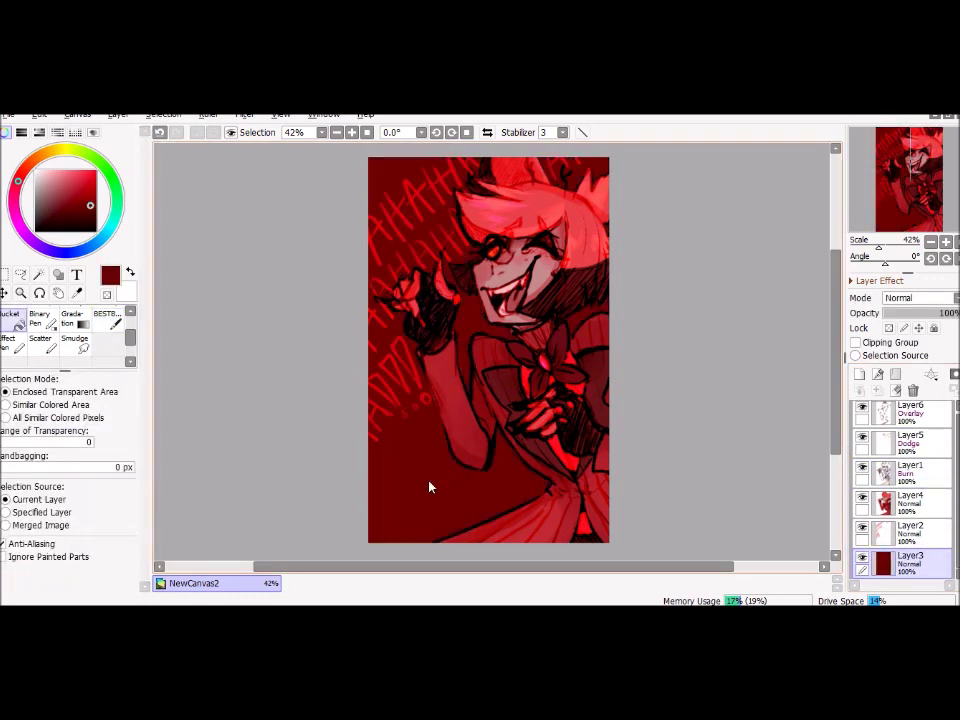
# Try alternative fill colours over the Layer3 background.
pyautogui.click(96, 174)
pyautogui.click(60, 182)
pyautogui.click(444, 497)
pyautogui.click(45, 188)
pyautogui.click(430, 480)
pyautogui.click(115, 200)
pyautogui.click(430, 480)
# Refill the Layer3 background with a very dark red.
pyautogui.click(24, 170)
pyautogui.click(97, 212)
pyautogui.click(430, 480)
# Try a straight foreground-to-background gradient diagonally across Layer3 in light and dark reds.
pyautogui.click(72, 318)
pyautogui.moveTo(176, 336); pyautogui.dragTo(630, 326)
pyautogui.hotkey('ctrl', 'z')
pyautogui.moveTo(368, 252); pyautogui.dragTo(584, 512)
pyautogui.click(86, 232)
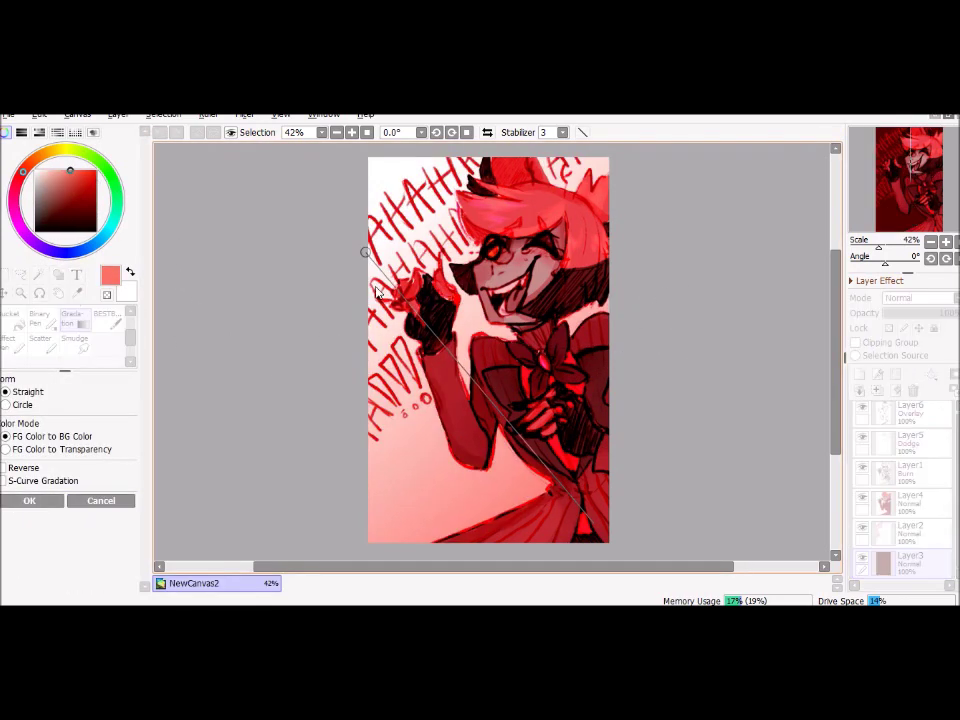
pyautogui.click(94, 196)
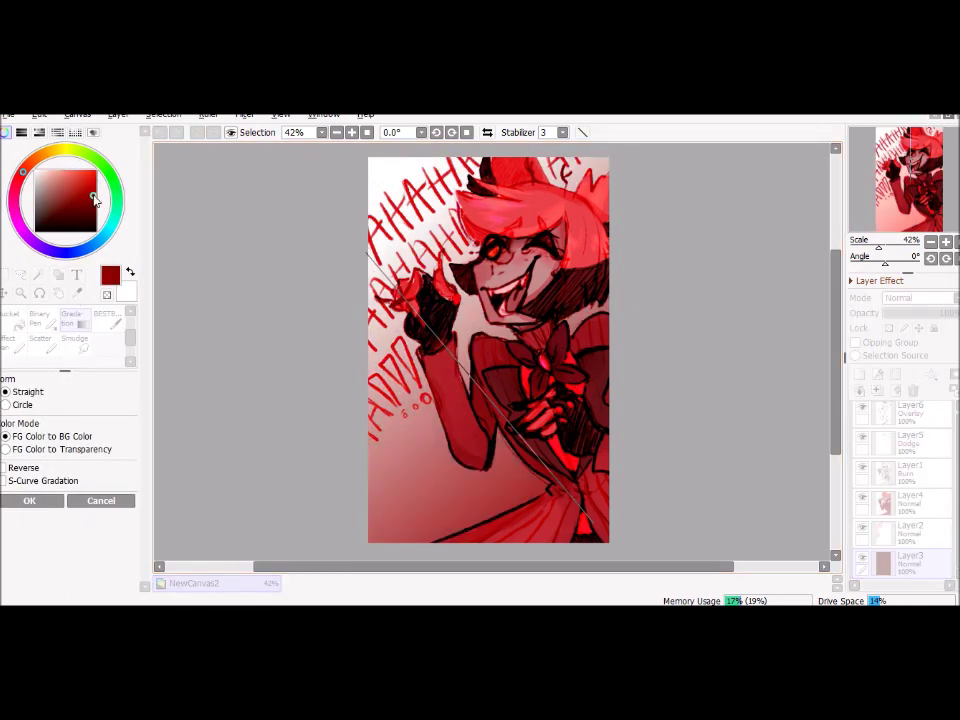
# Apply a circular bright red gradient fading to transparency around the middle of the Layer3 background.
pyautogui.click(13, 449)
pyautogui.click(5, 404)
pyautogui.click(96, 171)
pyautogui.moveTo(425, 345); pyautogui.dragTo(570, 402)
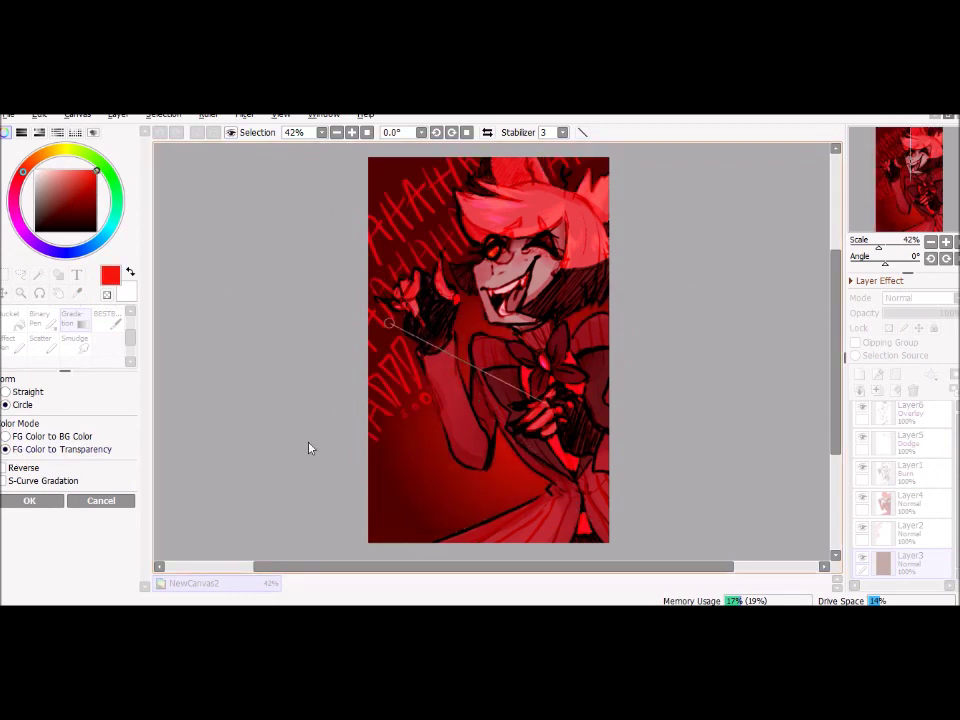
pyautogui.press('Return')
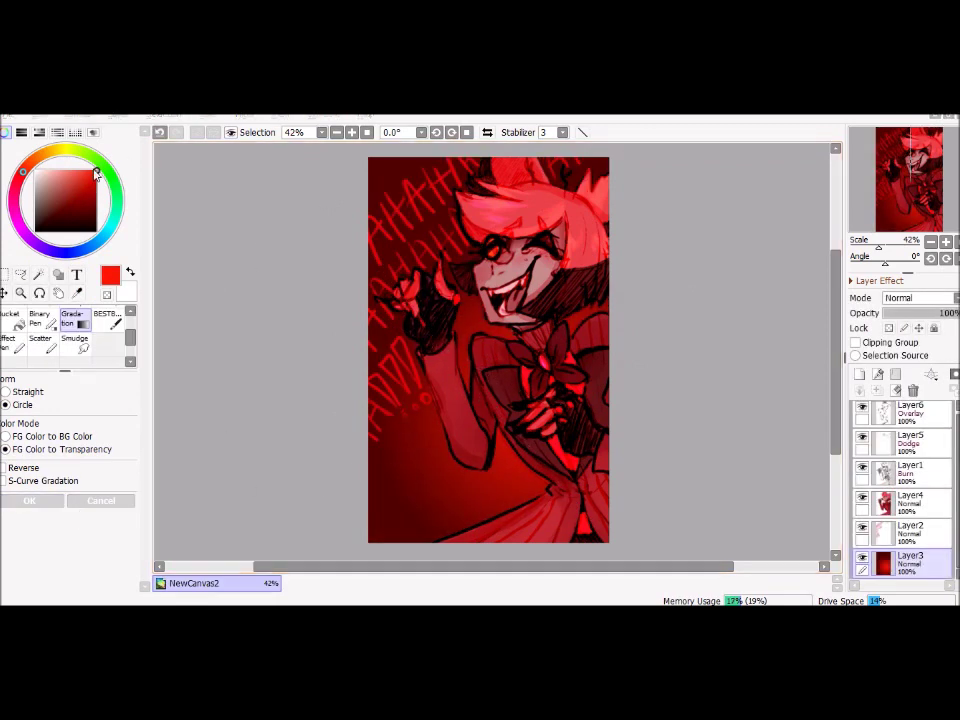
# Write the artist's signature in black along the coat's lower edge on Layer1 with the size 10 brush.
pyautogui.scroll(2, 443, 317)
pyautogui.press('b')
pyautogui.click(905, 470)
pyautogui.scroll(3, 436, 408)
pyautogui.keyDown('alt'); pyautogui.click(436, 408); pyautogui.keyUp('alt')
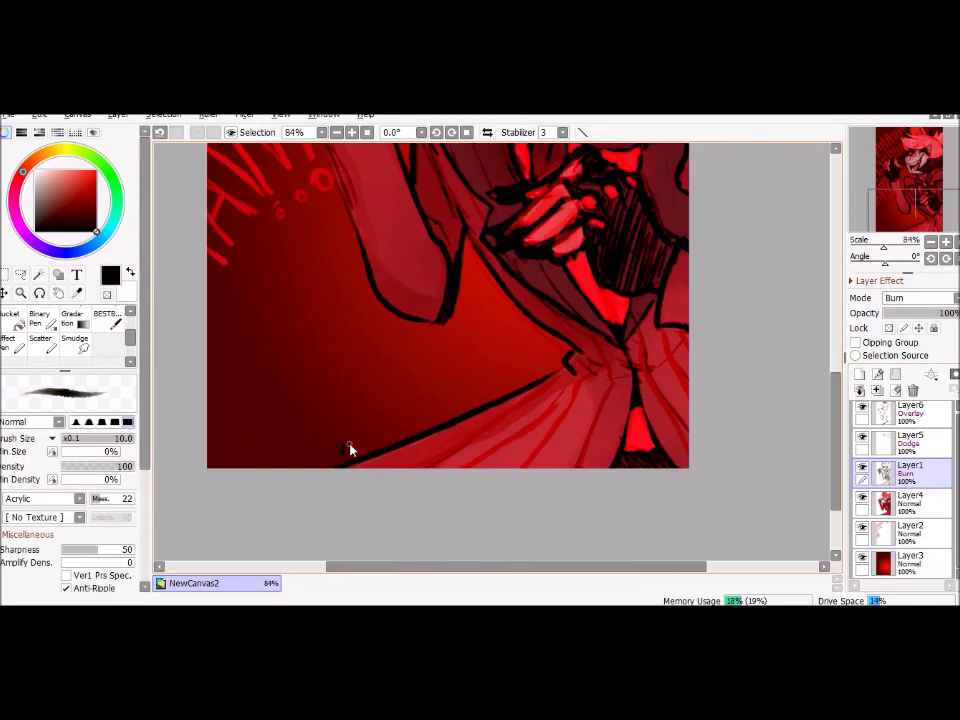
# Tint the signature on Layer1 with a dark red sampled from the artwork.
pyautogui.scroll(-6, 480, 370)
pyautogui.scroll(3, 501, 300)
pyautogui.keyDown('alt'); pyautogui.click(501, 300); pyautogui.keyUp('alt')
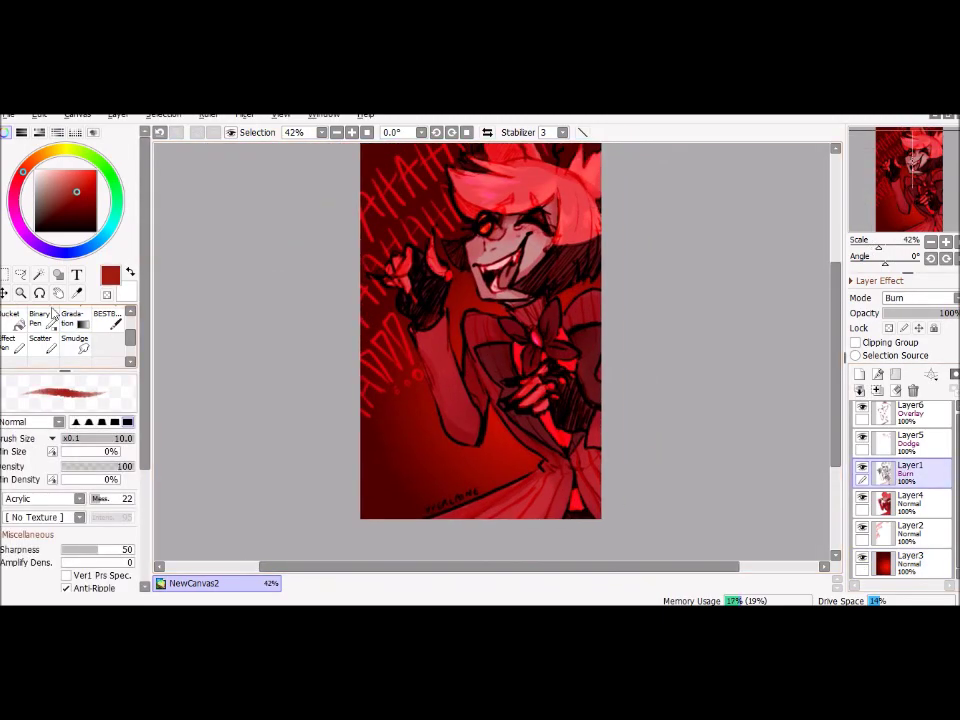
pyautogui.scroll(3, 494, 498)
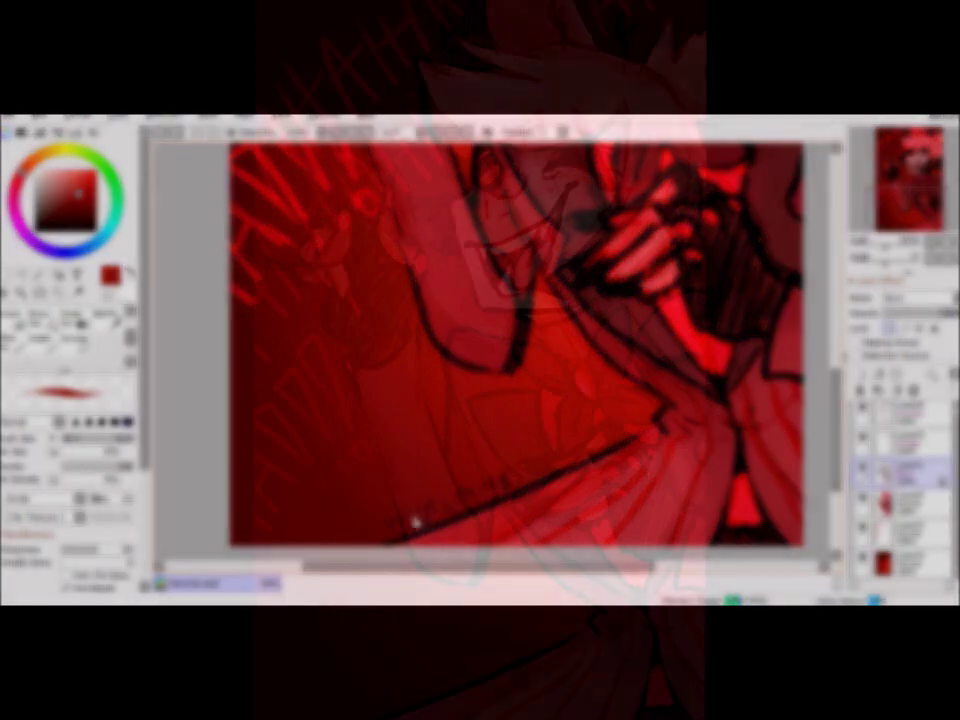